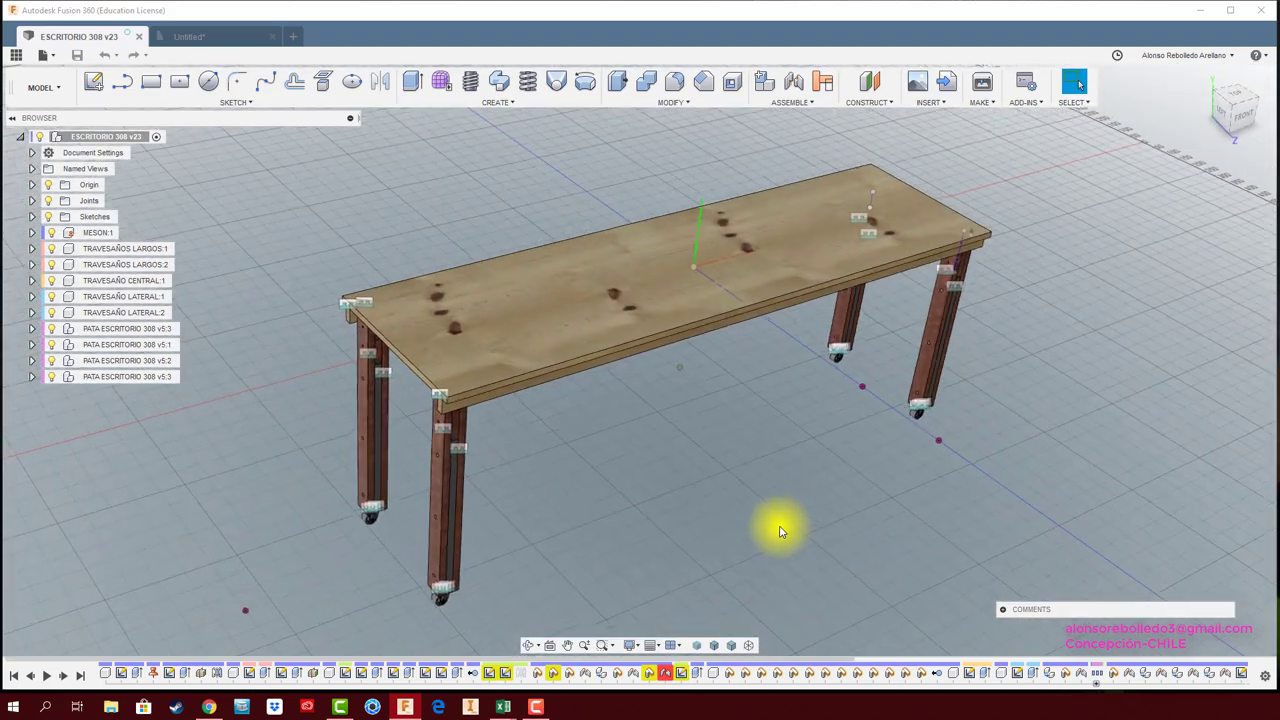
- Switch to the Untitled drawing tab showing the ESCRITORIO 308 sheet views and title block
{"action": "left_click", "coordinate": [228, 40]}
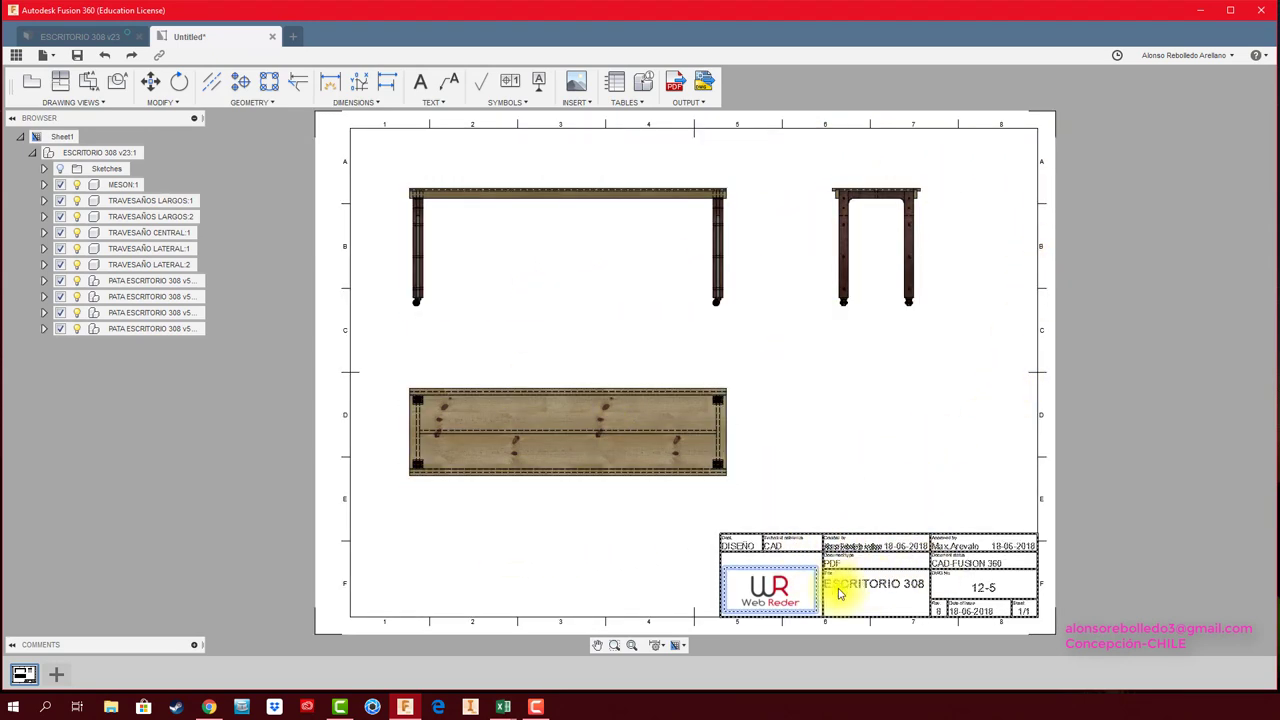
{"action": "middle_click_drag", "start_coordinate": [946, 434], "coordinate": [969, 428]}
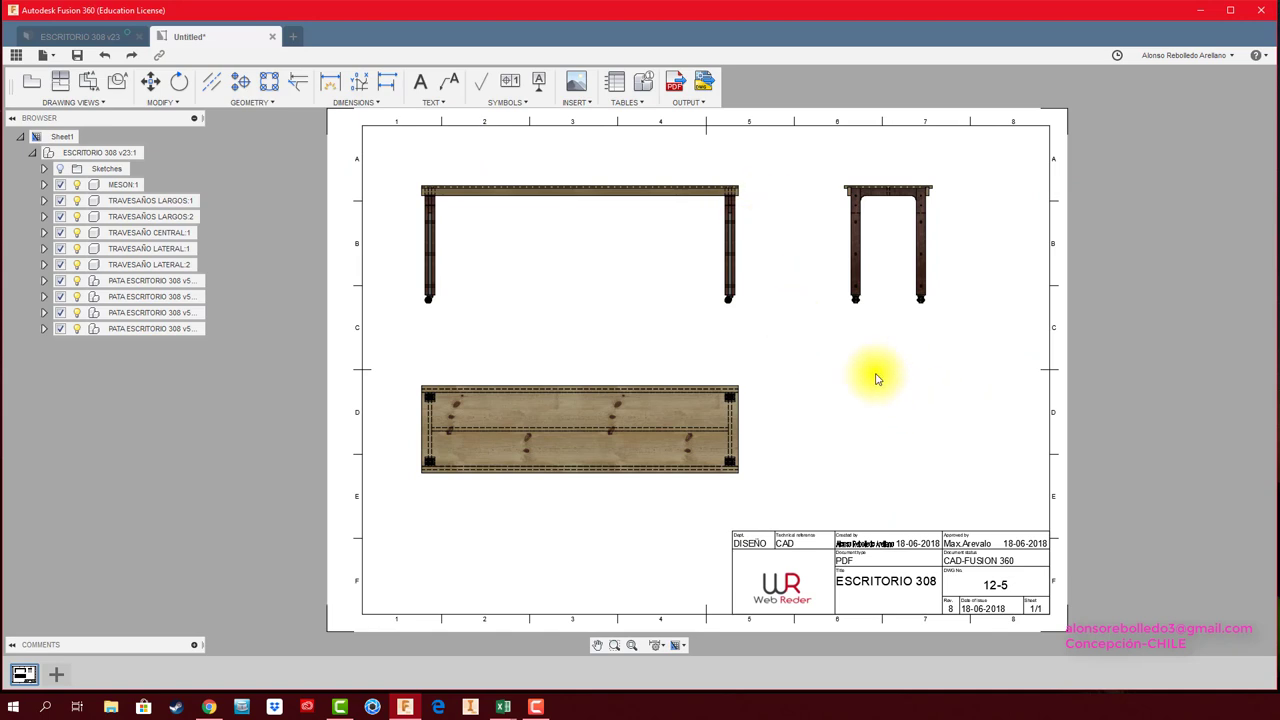
- Export the drawing to PDF with All Sheets, Open PDF on and Lineweights off
{"action": "left_click", "coordinate": [675, 88]}
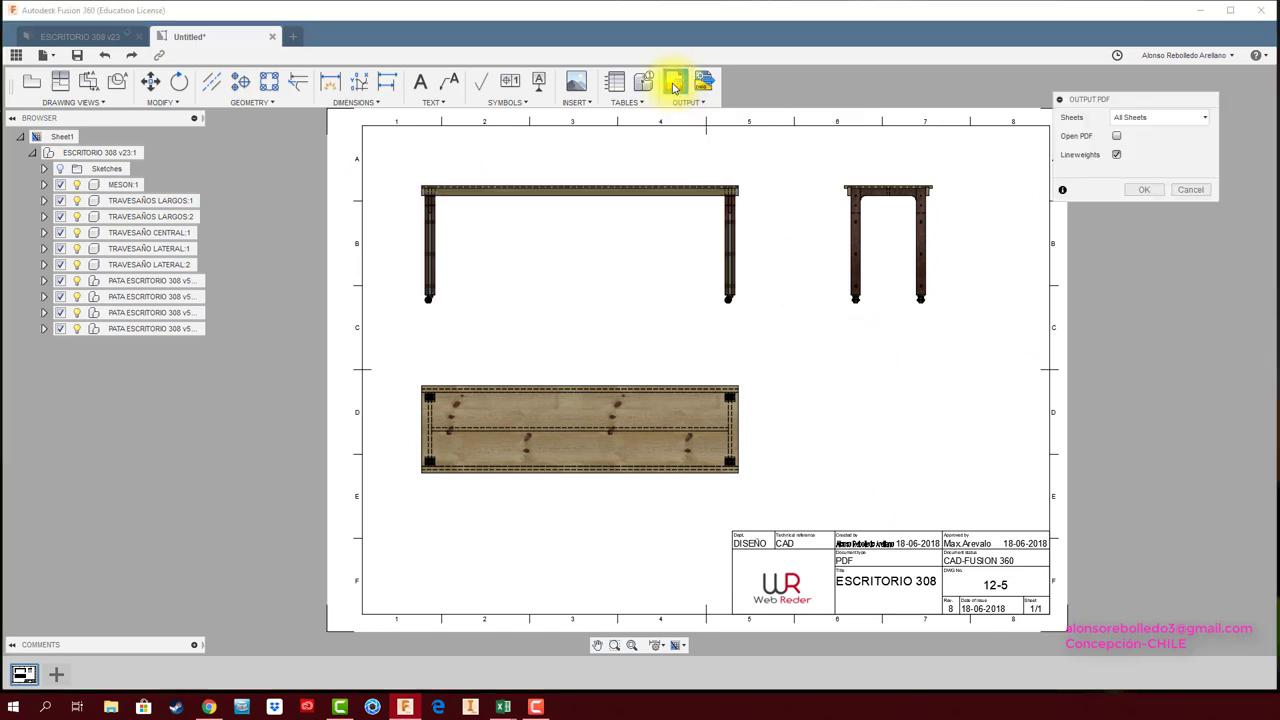
{"action": "left_click", "coordinate": [1202, 119]}
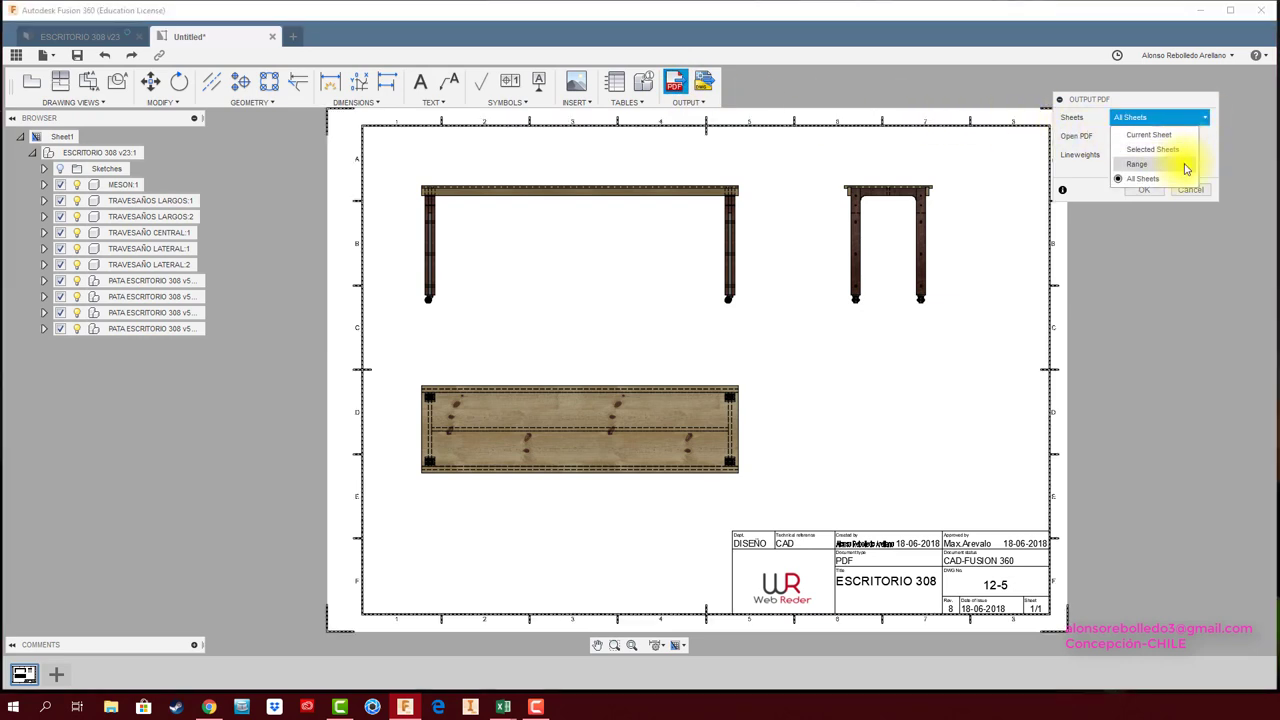
{"action": "left_click", "coordinate": [985, 230]}
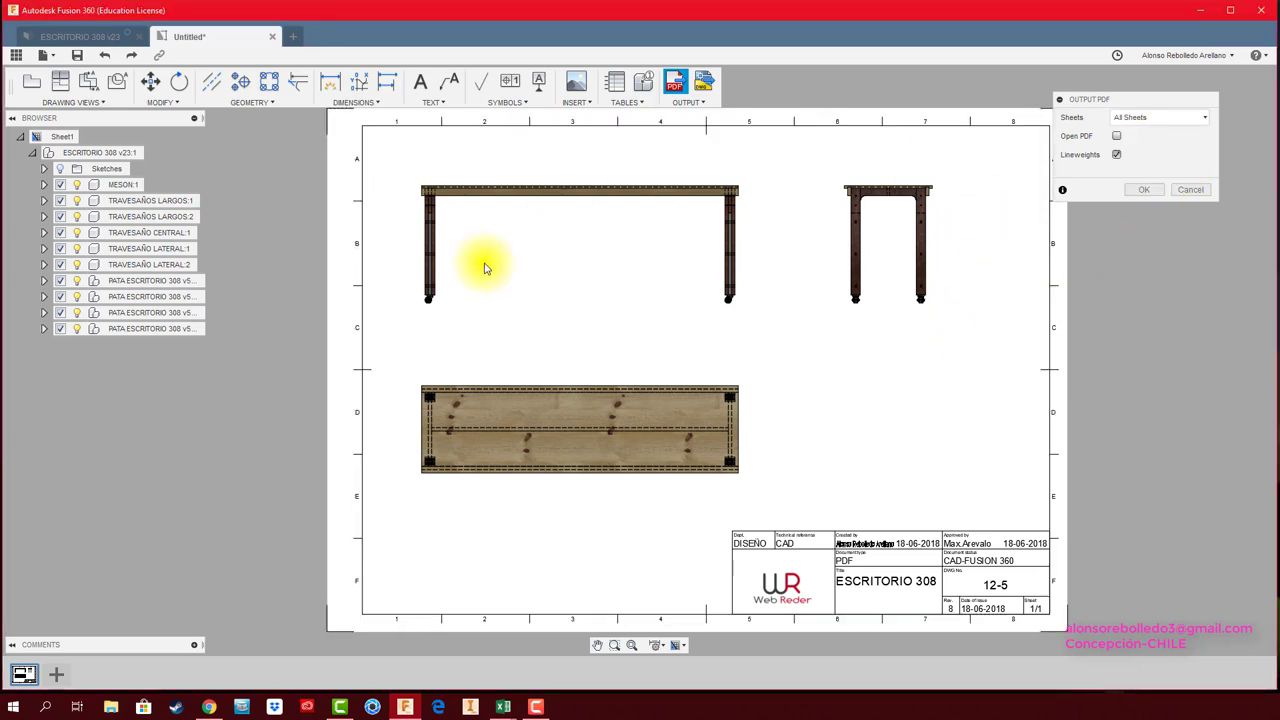
{"action": "left_click", "coordinate": [36, 668]}
{"action": "left_click", "coordinate": [1125, 117]}
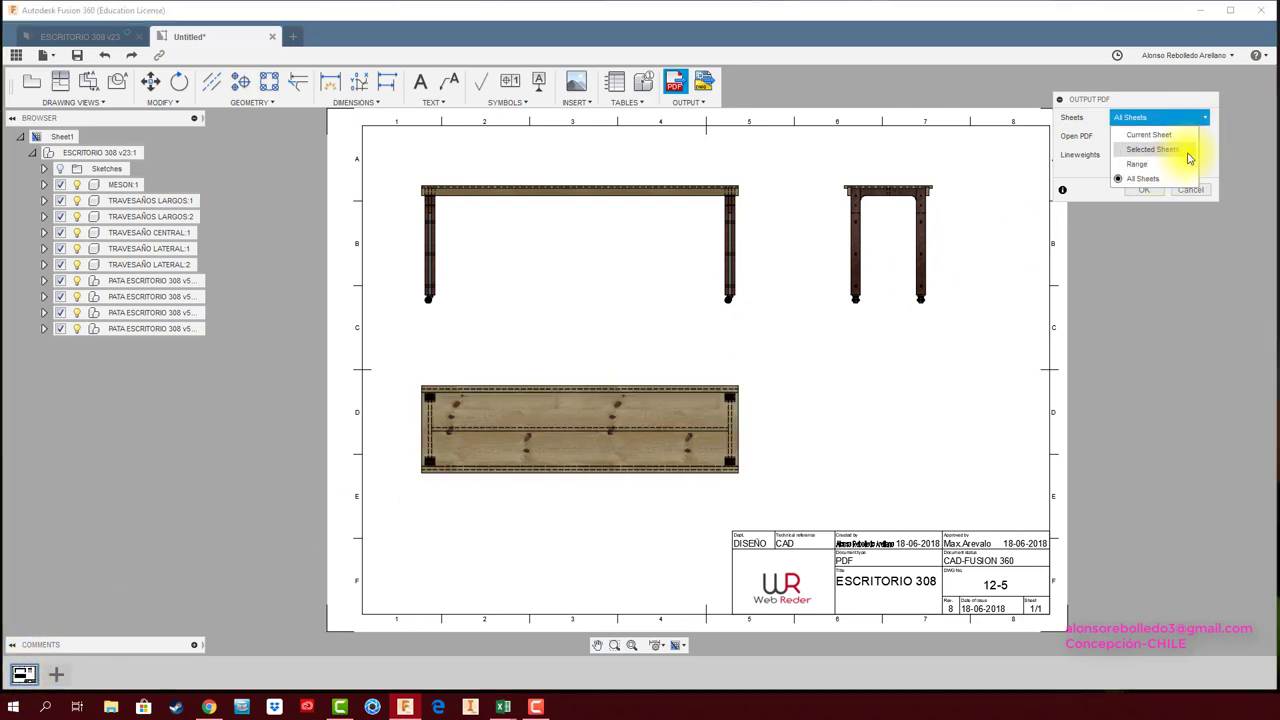
{"action": "left_click", "coordinate": [1203, 170]}
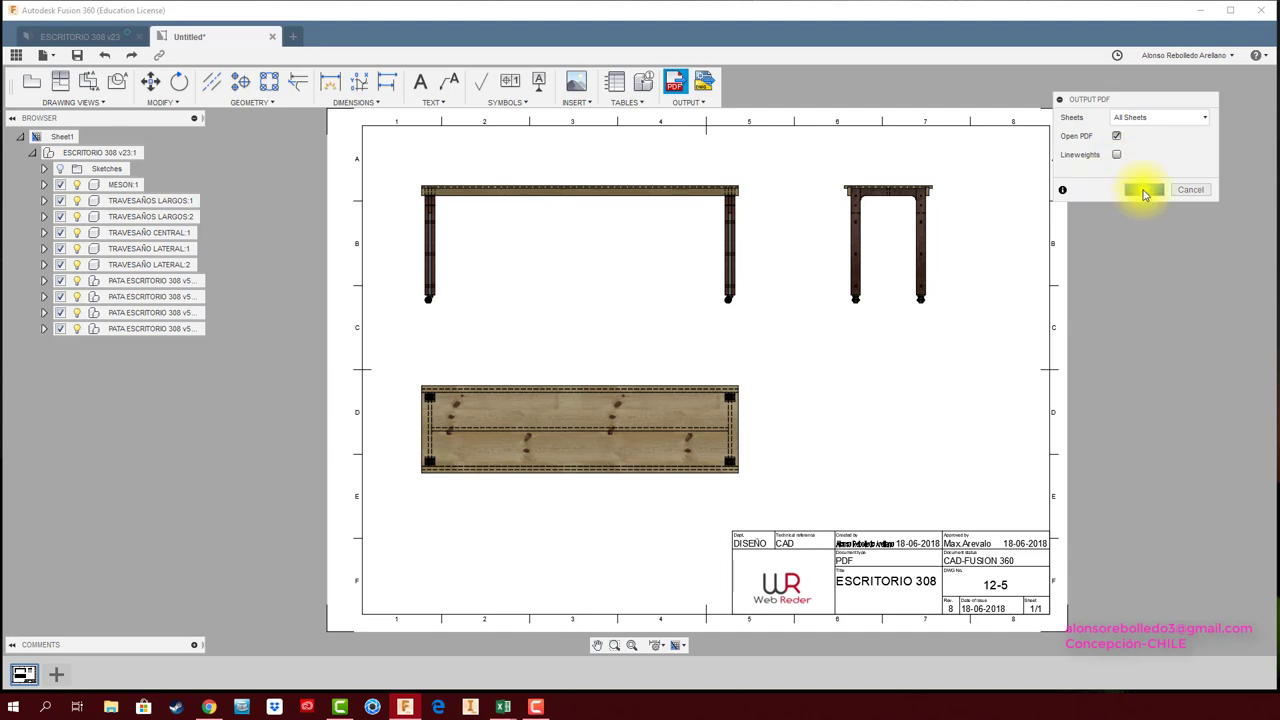
{"action": "left_click", "coordinate": [1145, 191]}
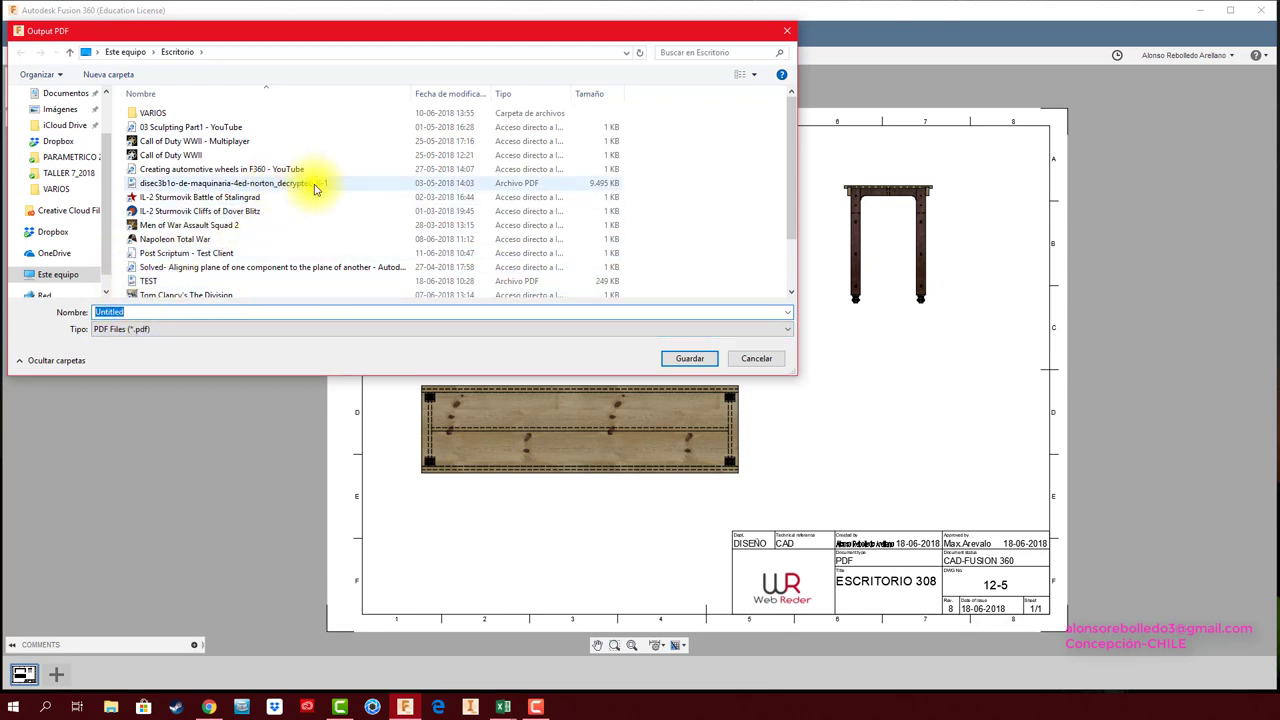
- Save the PDF as Untitled on the Desktop, overwriting the existing file
{"action": "left_click", "coordinate": [691, 362]}
{"action": "left_click", "coordinate": [893, 358]}
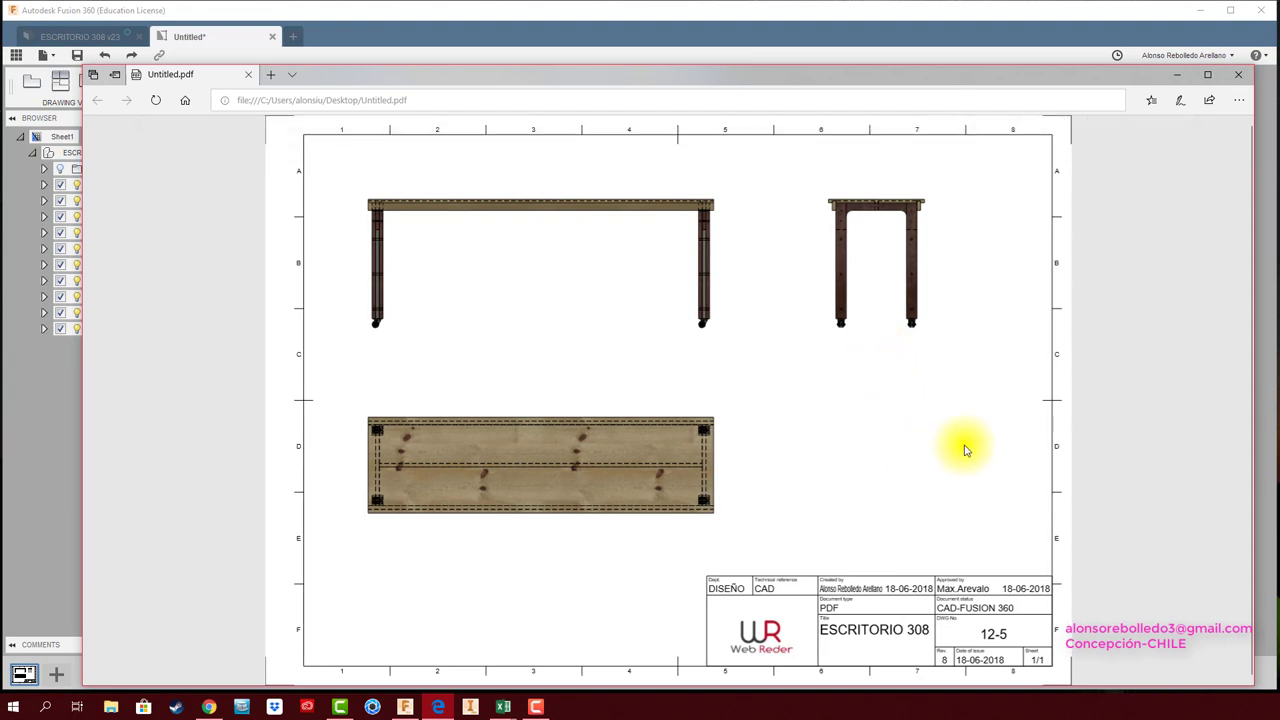
- Zoom into the PDF's corner bolt and caster details, zoom back out, and close Edge
{"action": "scroll", "coordinate": [846, 331], "scroll_direction": "up", "scroll_amount": 3, "text": "ctrl"}
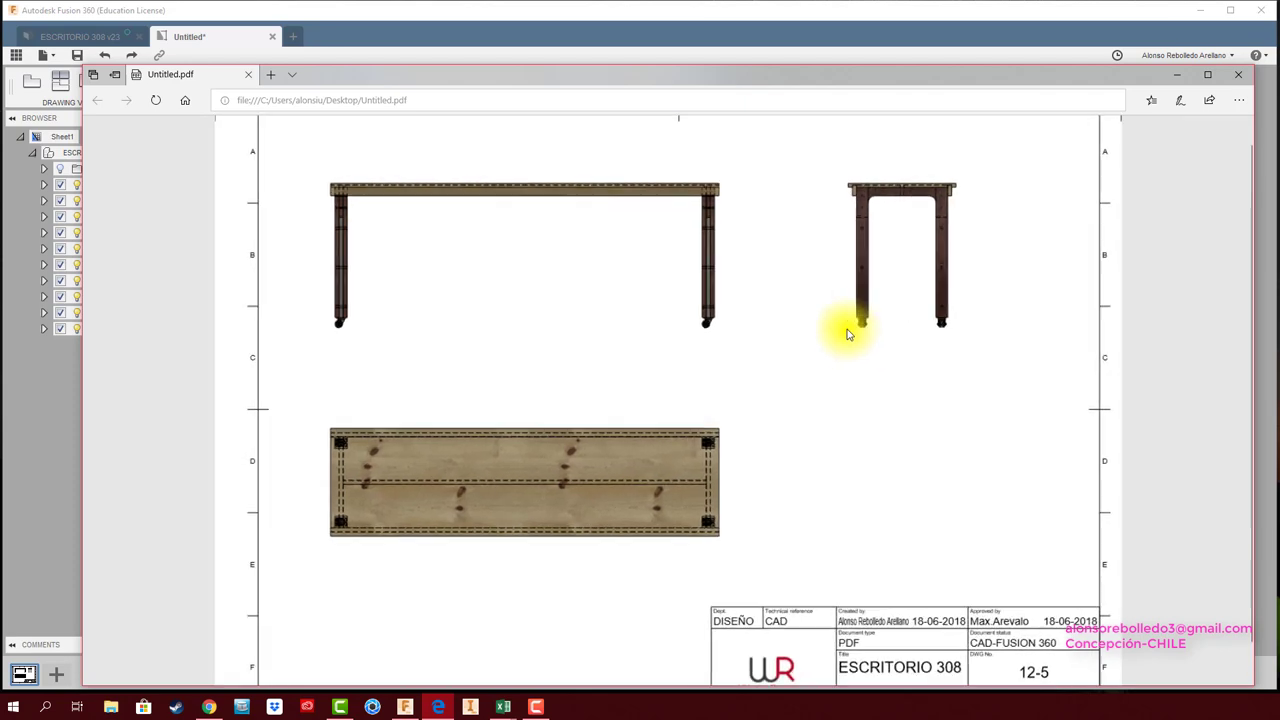
{"action": "scroll", "coordinate": [757, 609], "scroll_direction": "up", "scroll_amount": 2, "text": "ctrl"}
{"action": "scroll", "coordinate": [729, 500], "scroll_direction": "up", "scroll_amount": 2, "text": "ctrl"}
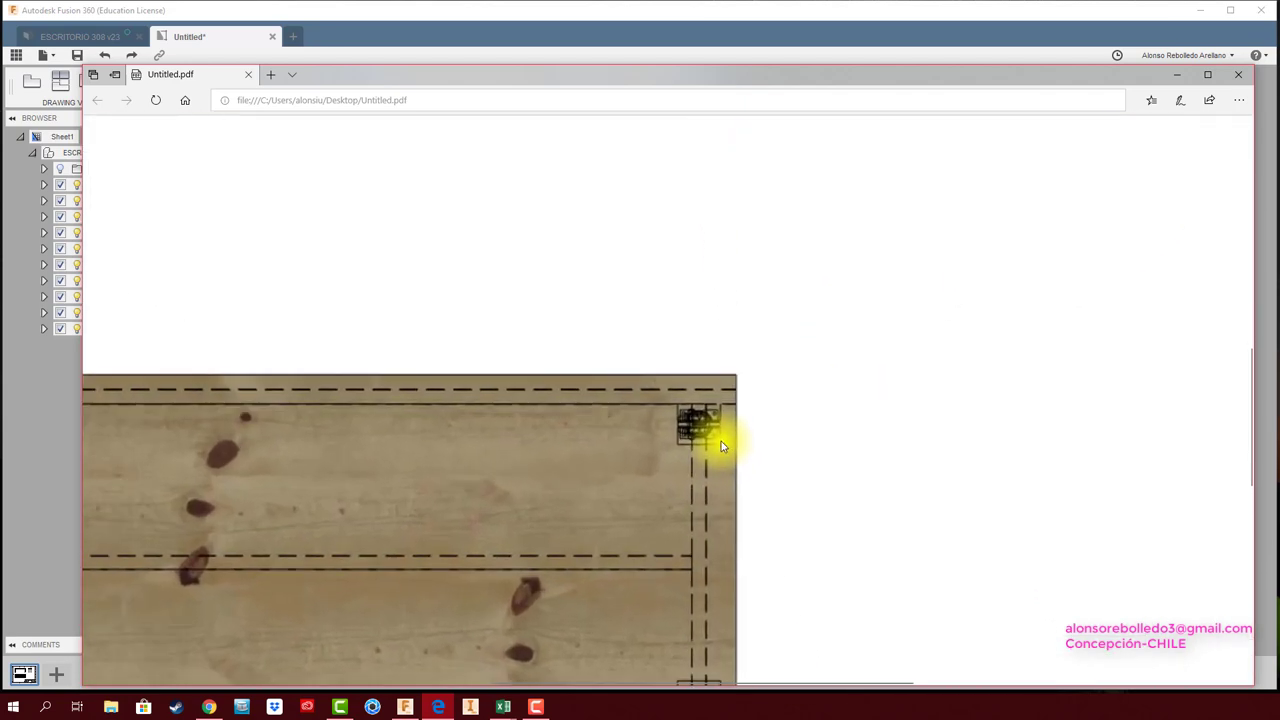
{"action": "scroll", "coordinate": [714, 434], "scroll_direction": "up", "scroll_amount": 2, "text": "ctrl"}
{"action": "scroll", "coordinate": [720, 443], "scroll_direction": "up", "scroll_amount": 2, "text": "ctrl"}
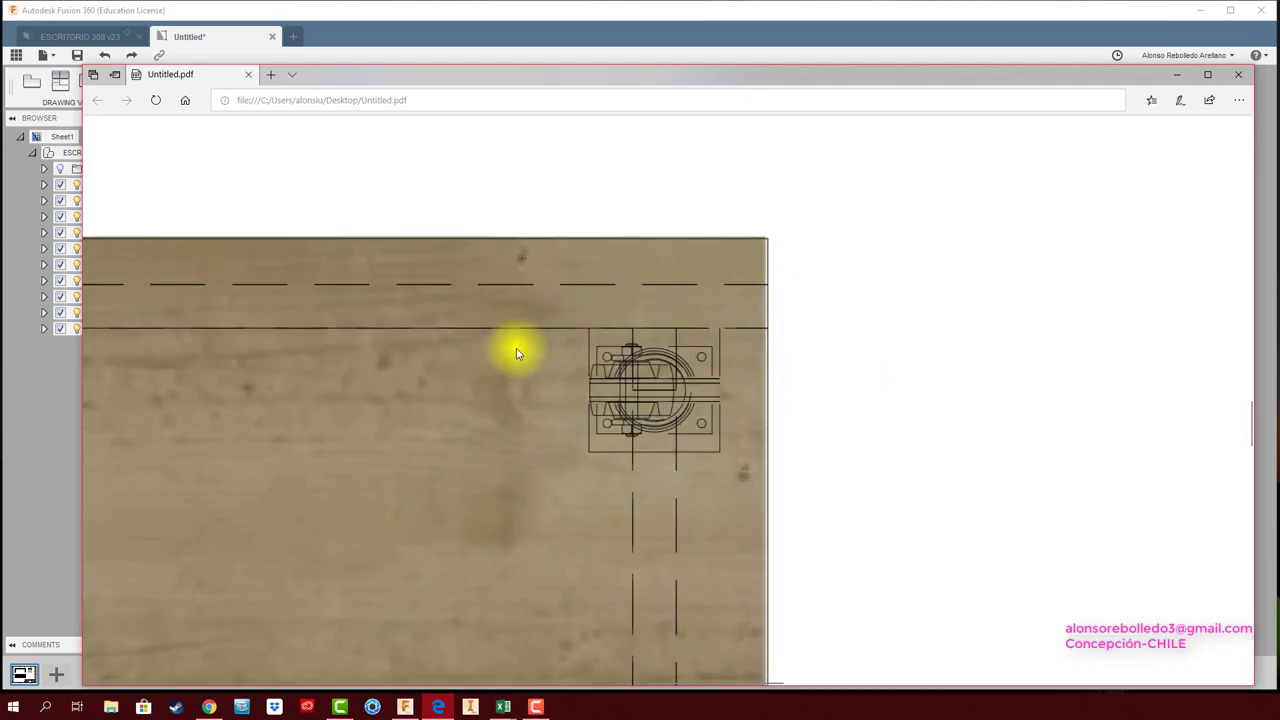
{"action": "scroll", "coordinate": [857, 417], "scroll_direction": "down", "scroll_amount": 3}
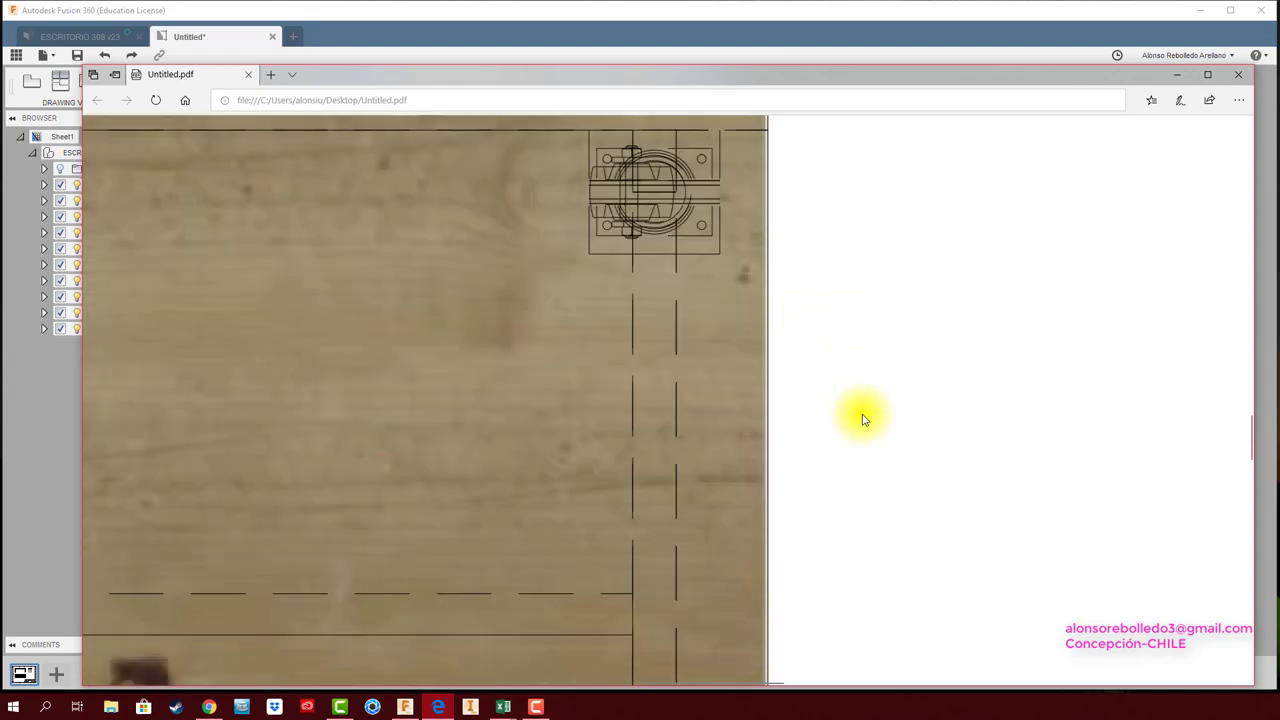
{"action": "scroll", "coordinate": [857, 417], "scroll_direction": "down", "scroll_amount": 5}
{"action": "scroll", "coordinate": [857, 417], "scroll_direction": "down", "scroll_amount": 5}
{"action": "scroll", "coordinate": [862, 420], "scroll_direction": "down", "scroll_amount": 1, "text": "ctrl"}
{"action": "scroll", "coordinate": [862, 420], "scroll_direction": "down", "scroll_amount": 2, "text": "ctrl"}
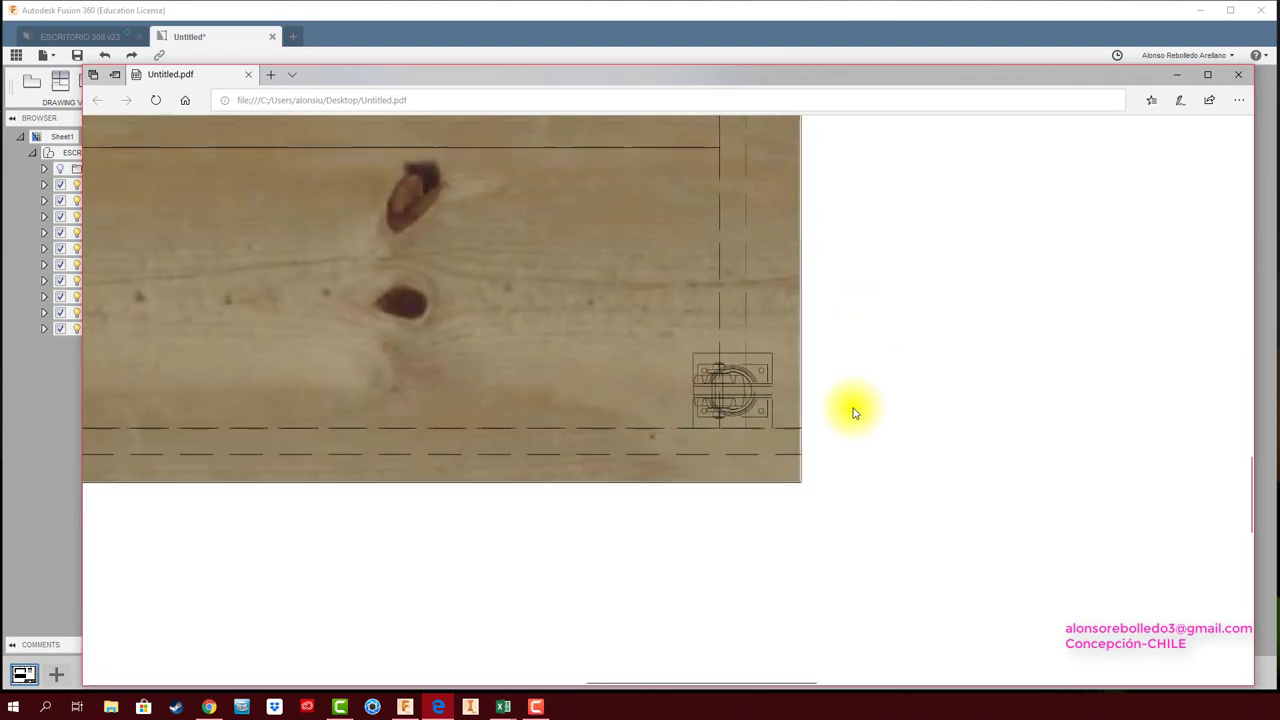
{"action": "scroll", "coordinate": [860, 418], "scroll_direction": "down", "scroll_amount": 2, "text": "ctrl"}
{"action": "scroll", "coordinate": [857, 415], "scroll_direction": "down", "scroll_amount": 2, "text": "ctrl"}
{"action": "scroll", "coordinate": [853, 411], "scroll_direction": "down", "scroll_amount": 1, "text": "ctrl"}
{"action": "scroll", "coordinate": [870, 350], "scroll_direction": "down", "scroll_amount": 2, "text": "ctrl"}
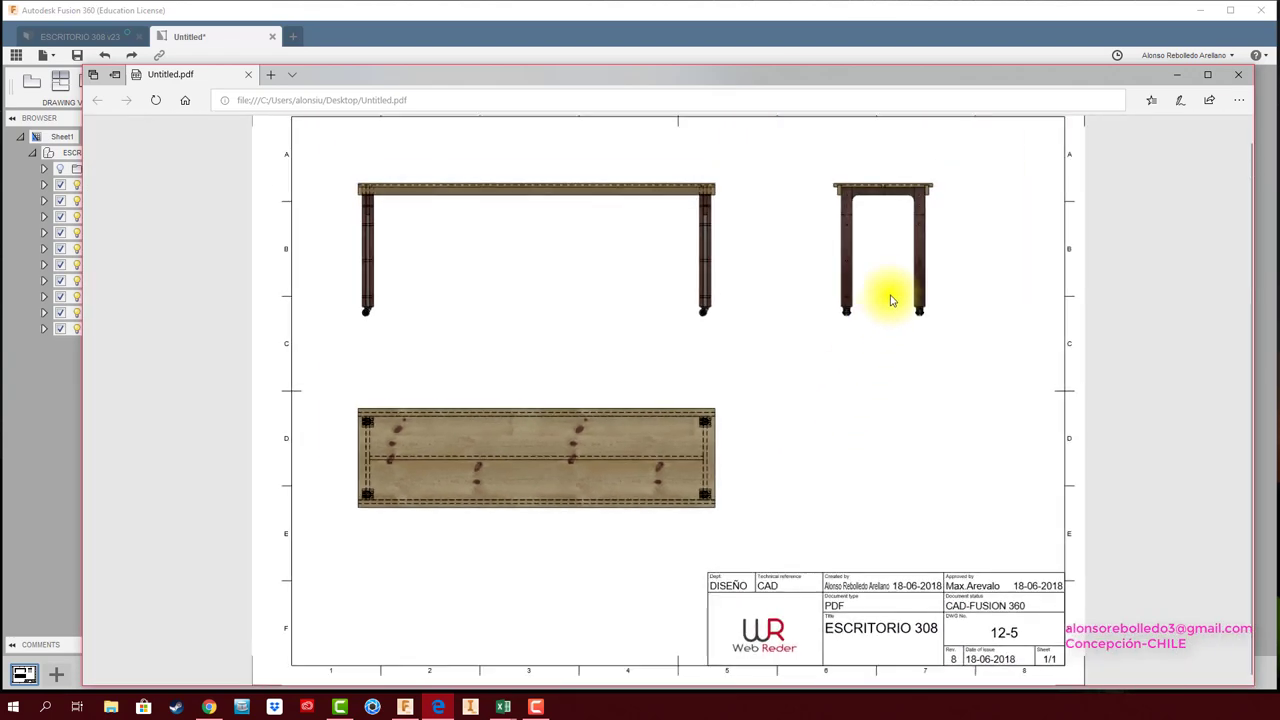
{"action": "scroll", "coordinate": [885, 305], "scroll_direction": "up", "scroll_amount": 2, "text": "ctrl"}
{"action": "scroll", "coordinate": [900, 327], "scroll_direction": "up", "scroll_amount": 3, "text": "ctrl"}
{"action": "scroll", "coordinate": [920, 335], "scroll_direction": "up", "scroll_amount": 2, "text": "ctrl"}
{"action": "scroll", "coordinate": [994, 337], "scroll_direction": "up", "scroll_amount": 2, "text": "ctrl"}
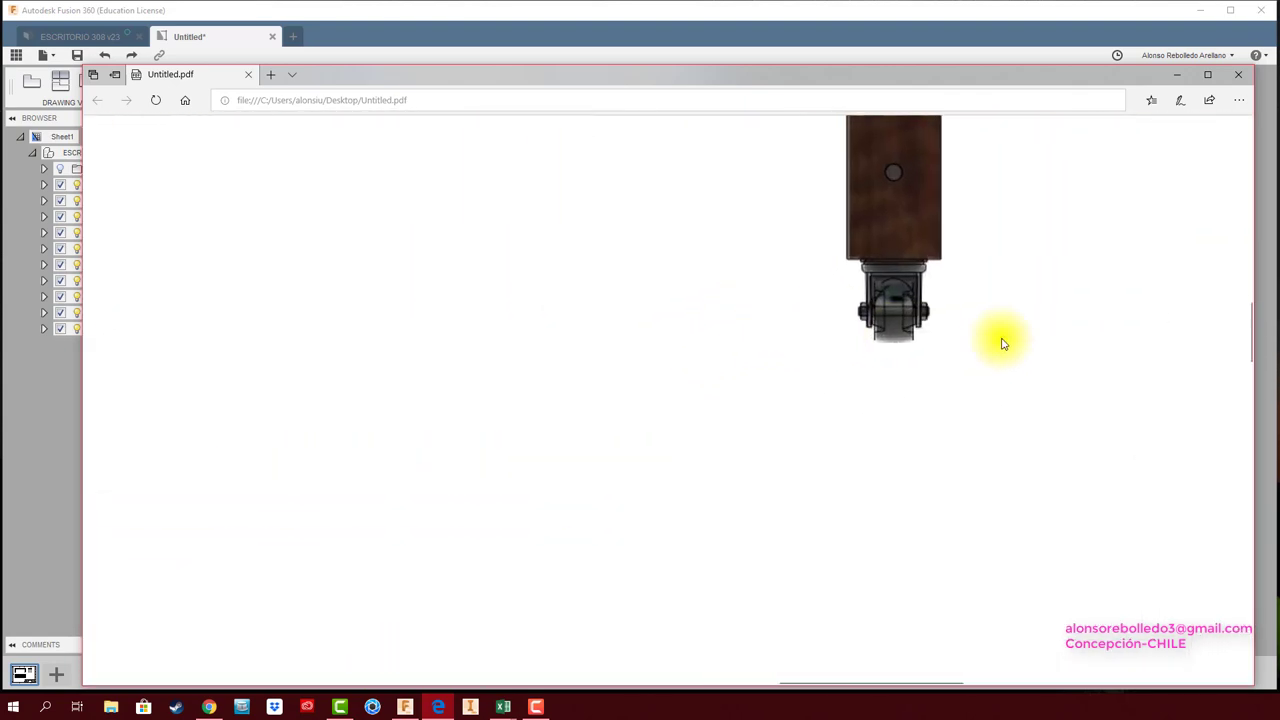
{"action": "scroll", "coordinate": [994, 337], "scroll_direction": "up", "scroll_amount": 1, "text": "ctrl"}
{"action": "scroll", "coordinate": [1003, 343], "scroll_direction": "down", "scroll_amount": 1, "text": "ctrl"}
{"action": "scroll", "coordinate": [1003, 343], "scroll_direction": "down", "scroll_amount": 2, "text": "ctrl"}
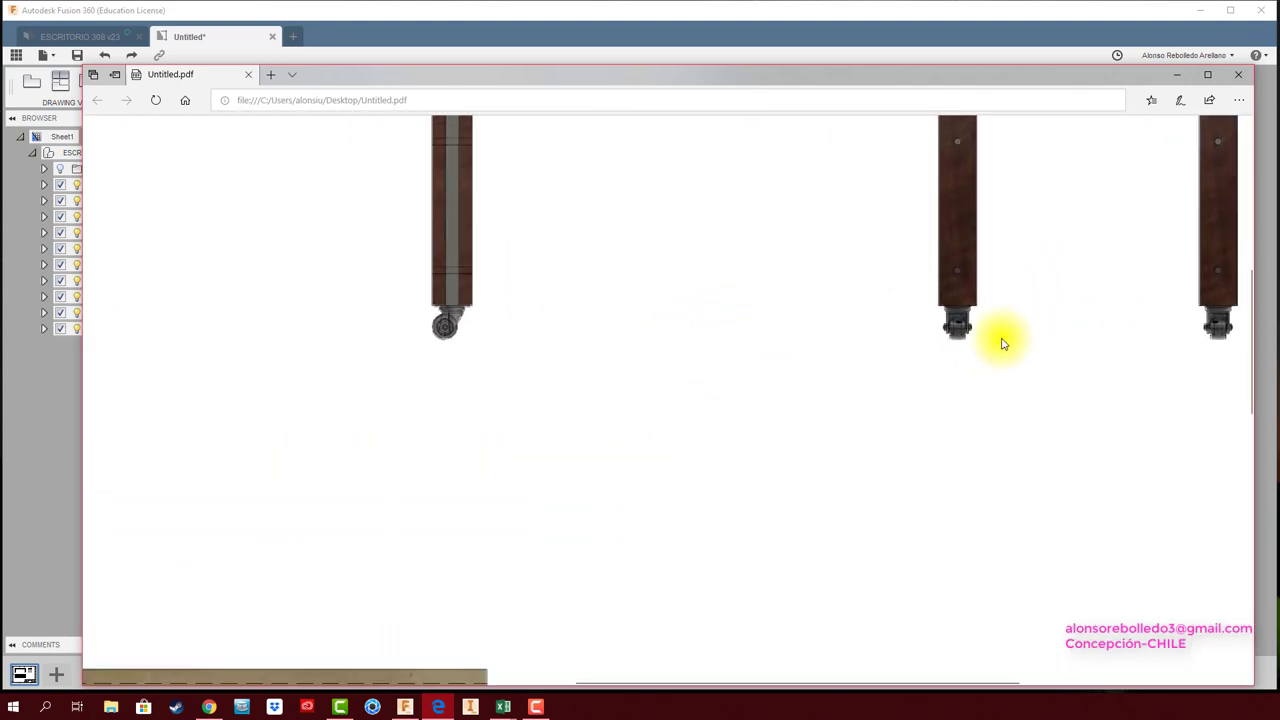
{"action": "scroll", "coordinate": [1003, 343], "scroll_direction": "down", "scroll_amount": 2, "text": "ctrl"}
{"action": "scroll", "coordinate": [1003, 343], "scroll_direction": "down", "scroll_amount": 1, "text": "ctrl"}
{"action": "scroll", "coordinate": [1003, 343], "scroll_direction": "down", "scroll_amount": 1, "text": "ctrl"}
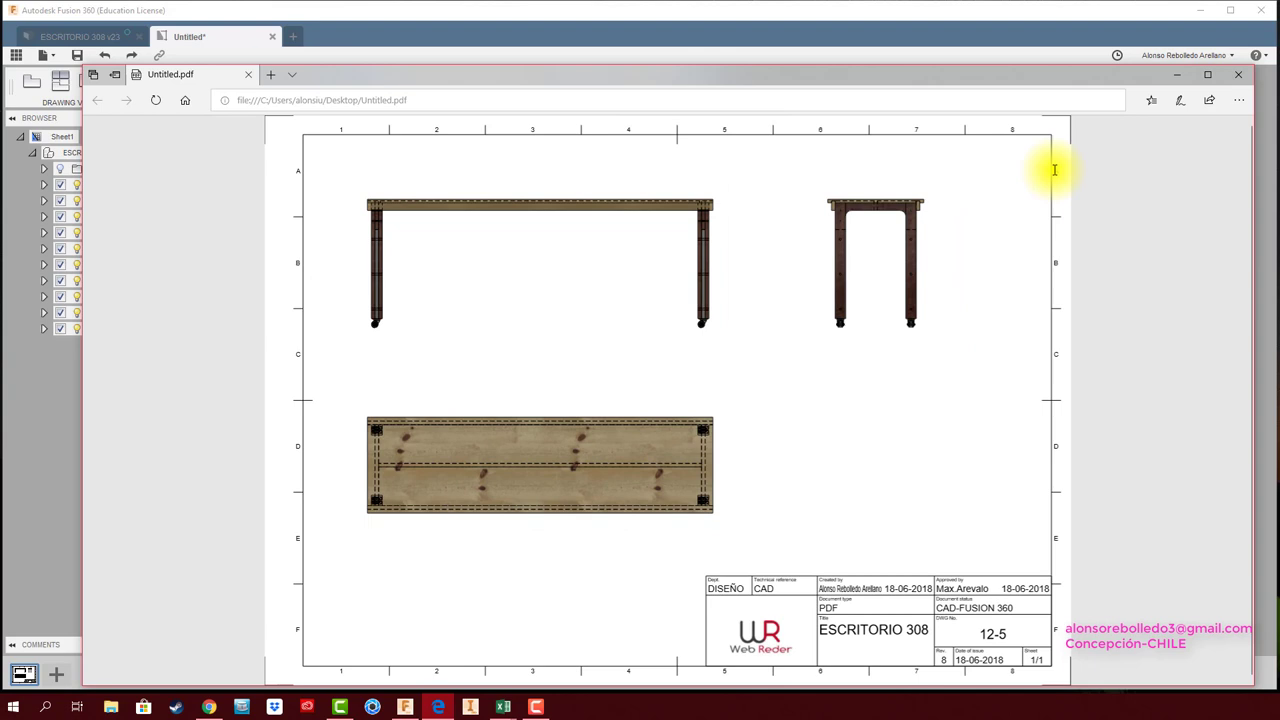
{"action": "left_click", "coordinate": [1238, 77]}
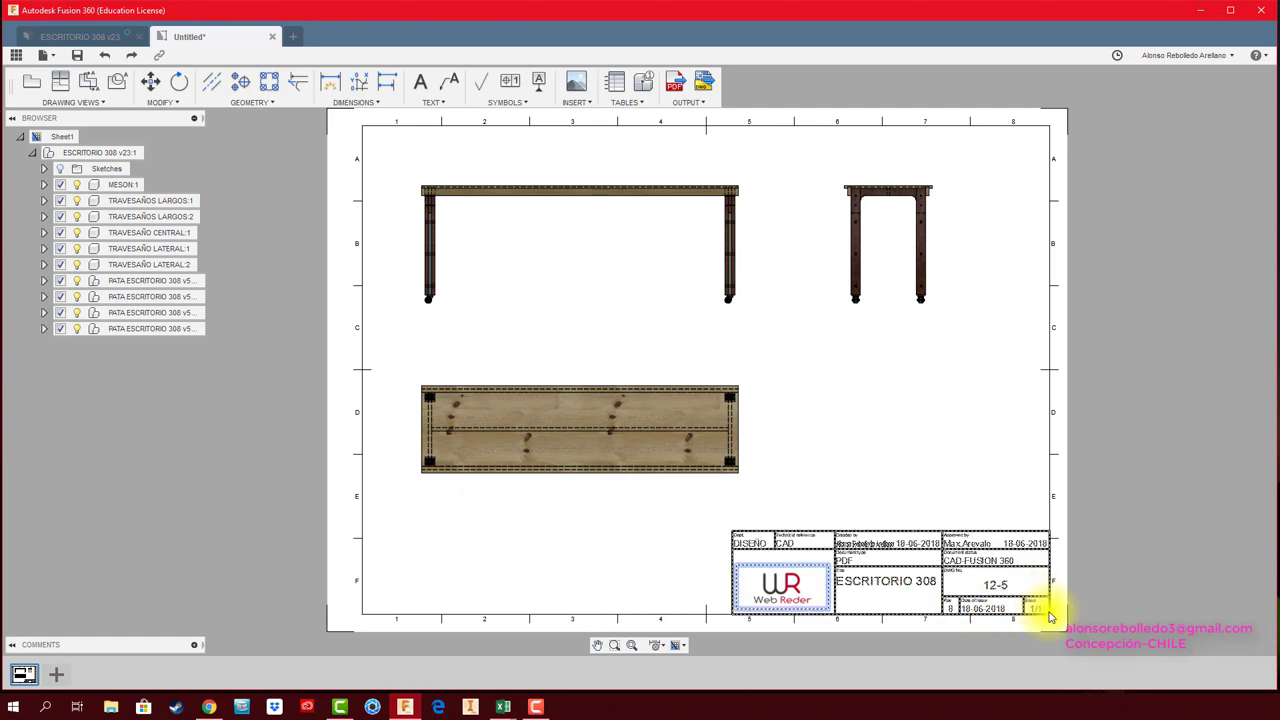
- Add a blank Sheet2 to the ESCRITORIO 308 drawing
{"action": "scroll", "coordinate": [1050, 620], "scroll_direction": "up", "scroll_amount": 3}
{"action": "scroll", "coordinate": [1040, 600], "scroll_direction": "up", "scroll_amount": 3}
{"action": "scroll", "coordinate": [990, 570], "scroll_direction": "up", "scroll_amount": 2}
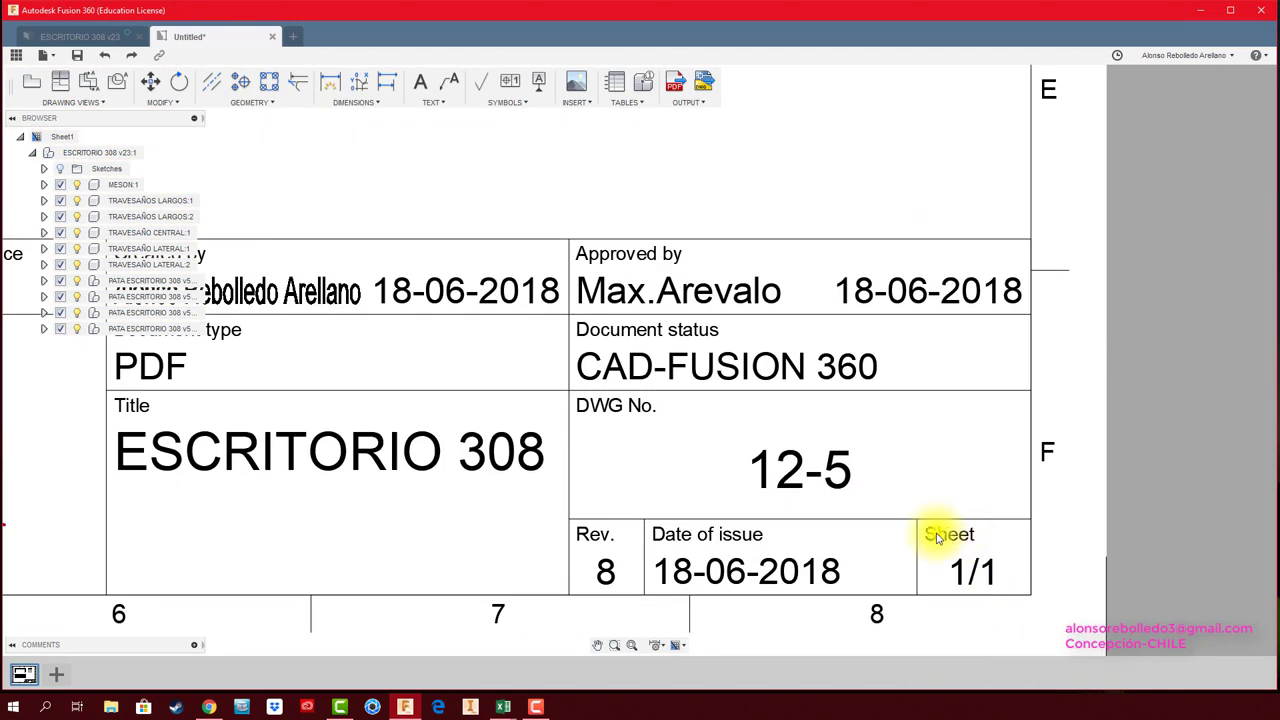
{"action": "scroll", "coordinate": [985, 578], "scroll_direction": "down", "scroll_amount": 2}
{"action": "scroll", "coordinate": [985, 578], "scroll_direction": "down", "scroll_amount": 2}
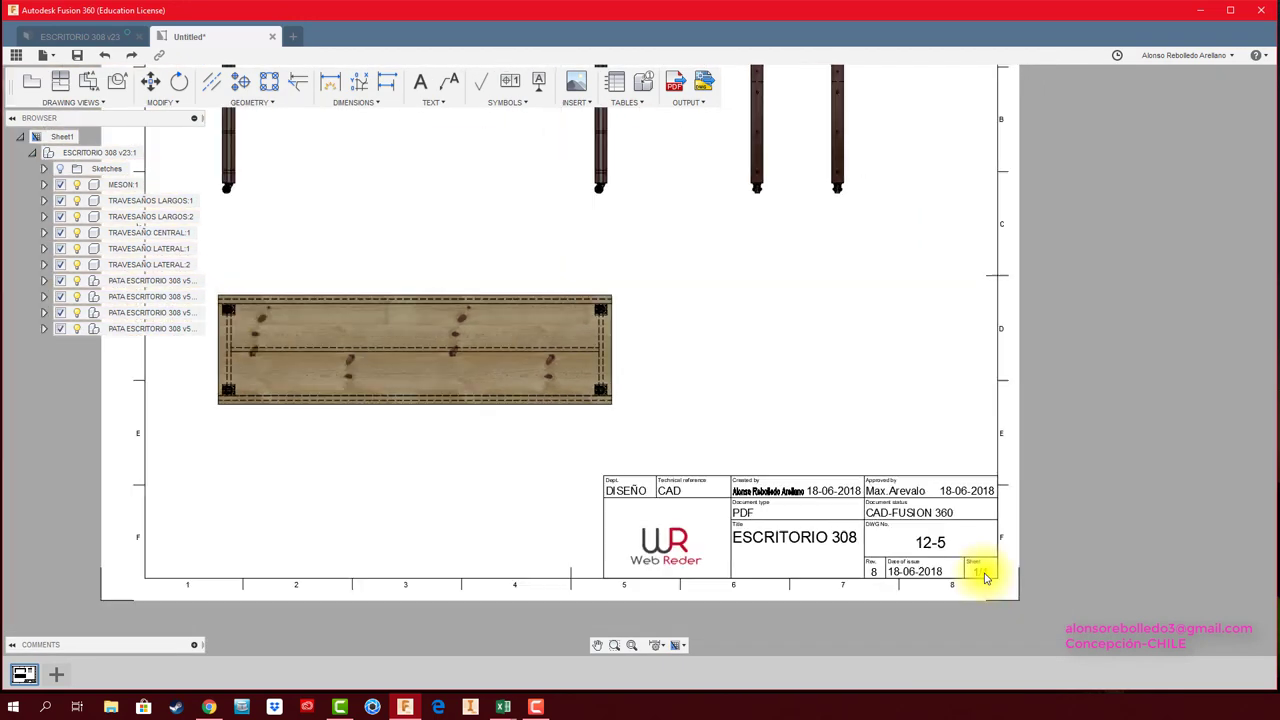
{"action": "scroll", "coordinate": [980, 572], "scroll_direction": "down", "scroll_amount": 2}
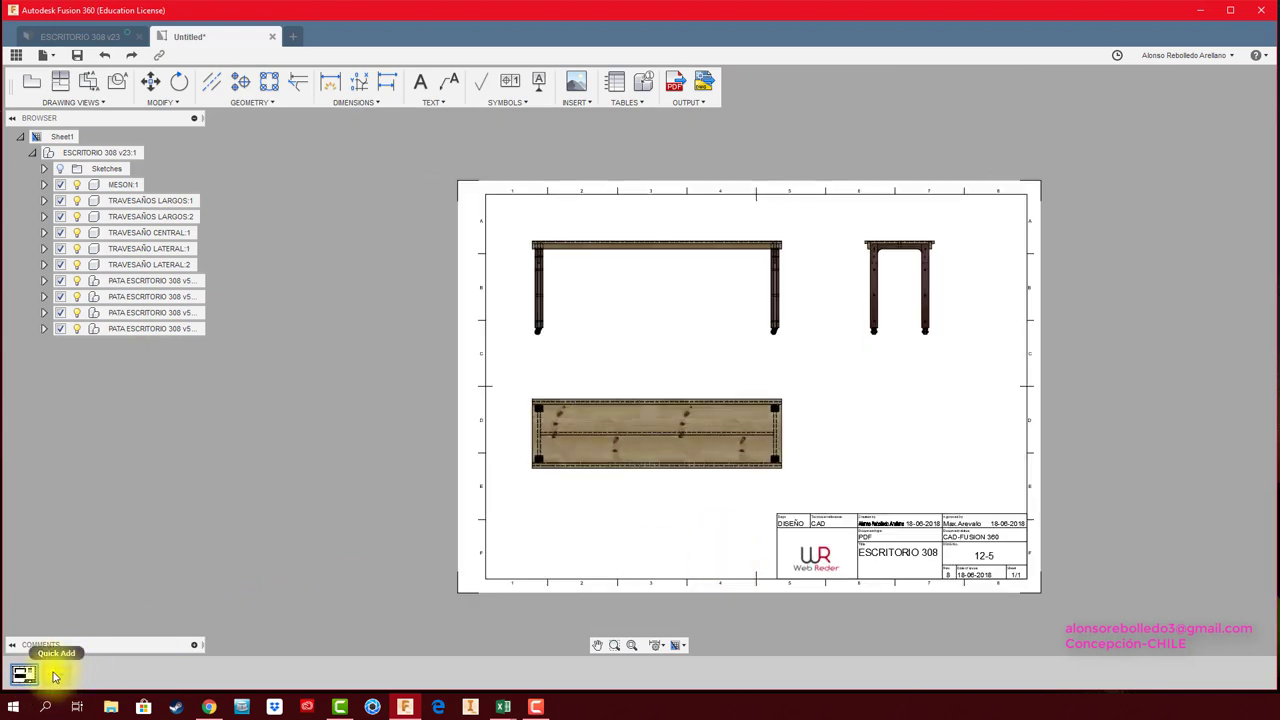
{"action": "left_click", "coordinate": [56, 675]}
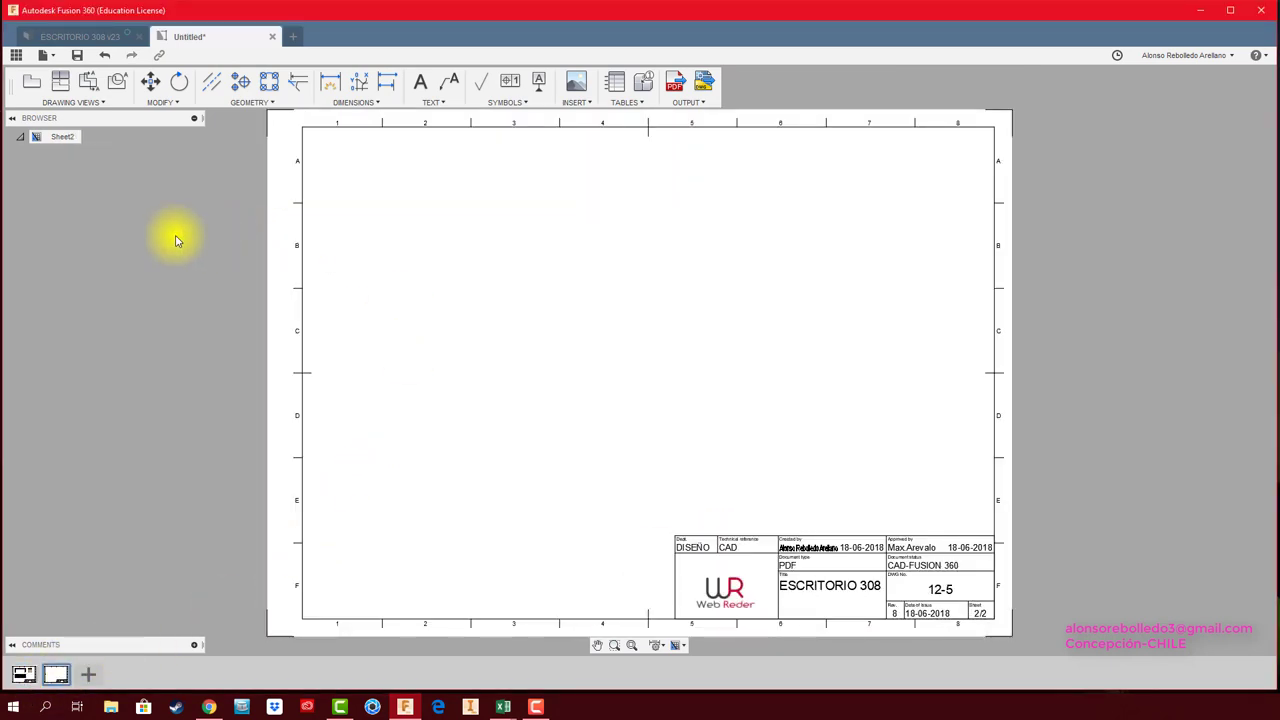
- Start a new base view of the desk model on Sheet2
{"action": "left_click", "coordinate": [33, 82]}
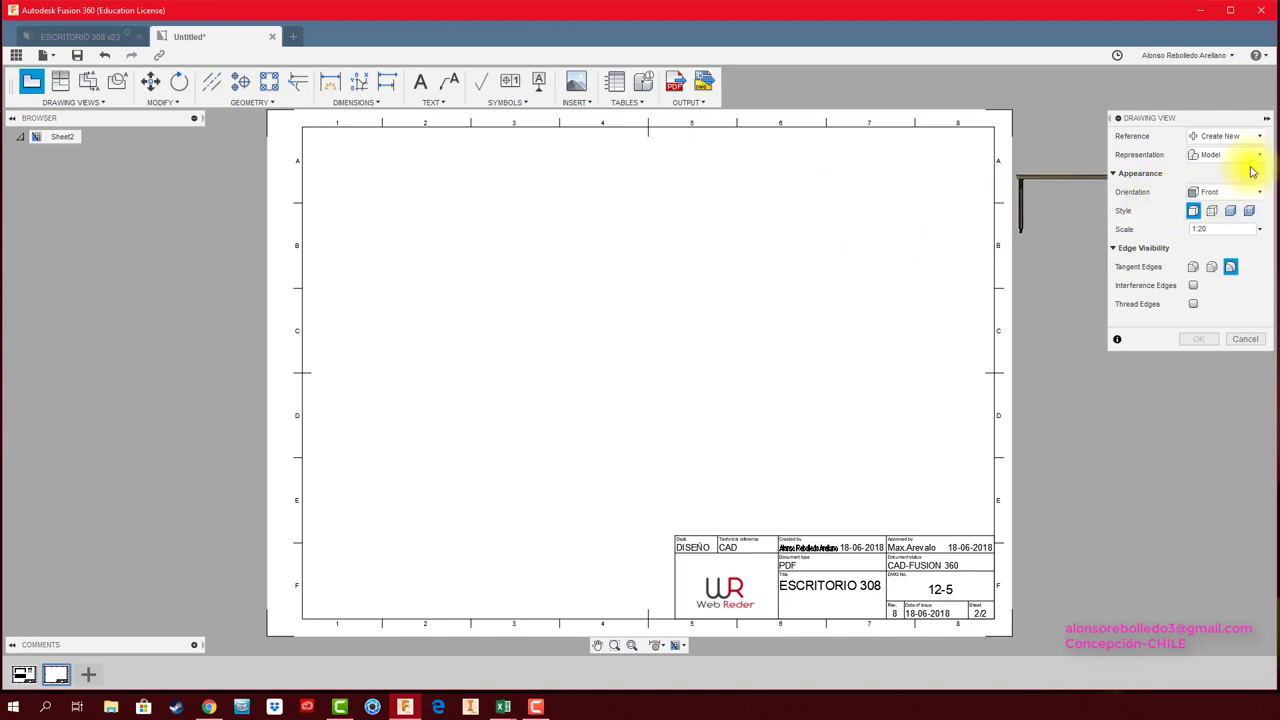
- Place a shaded-with-hidden-edges NE Isometric desk view at 1:10 on Sheet2, then add Sheet3
{"action": "left_click", "coordinate": [1215, 191]}
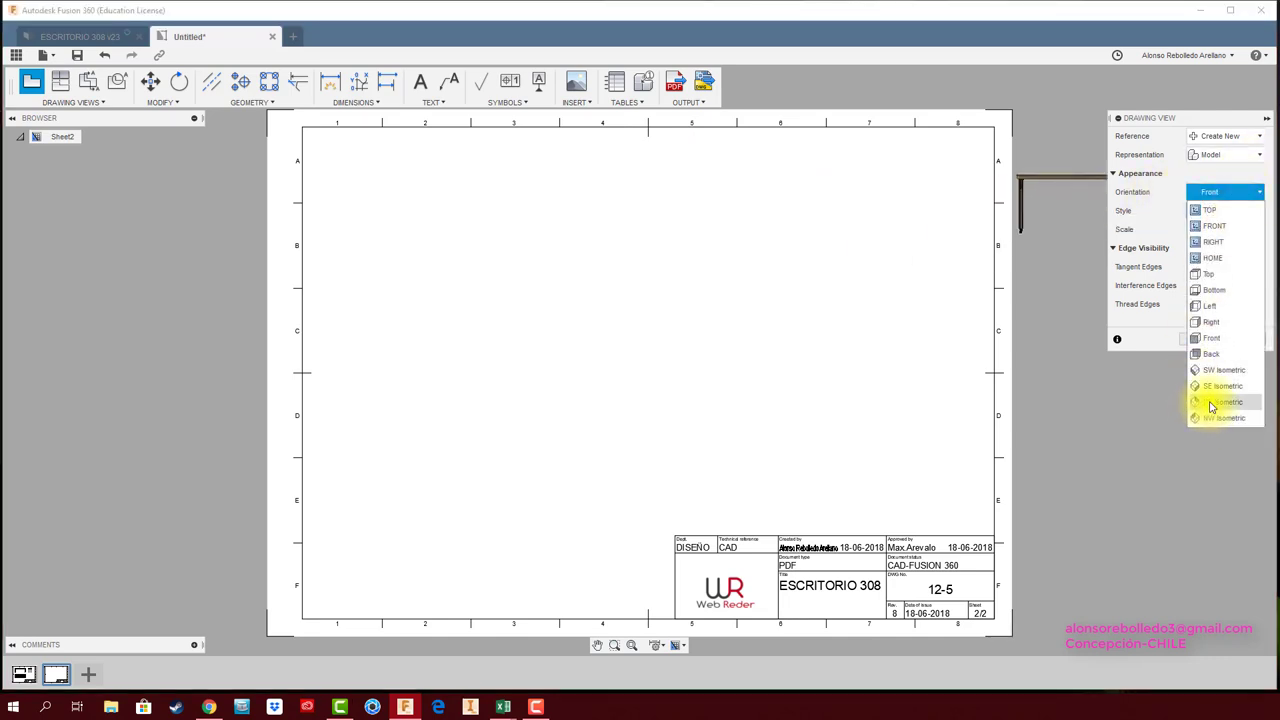
{"action": "left_click", "coordinate": [1192, 399]}
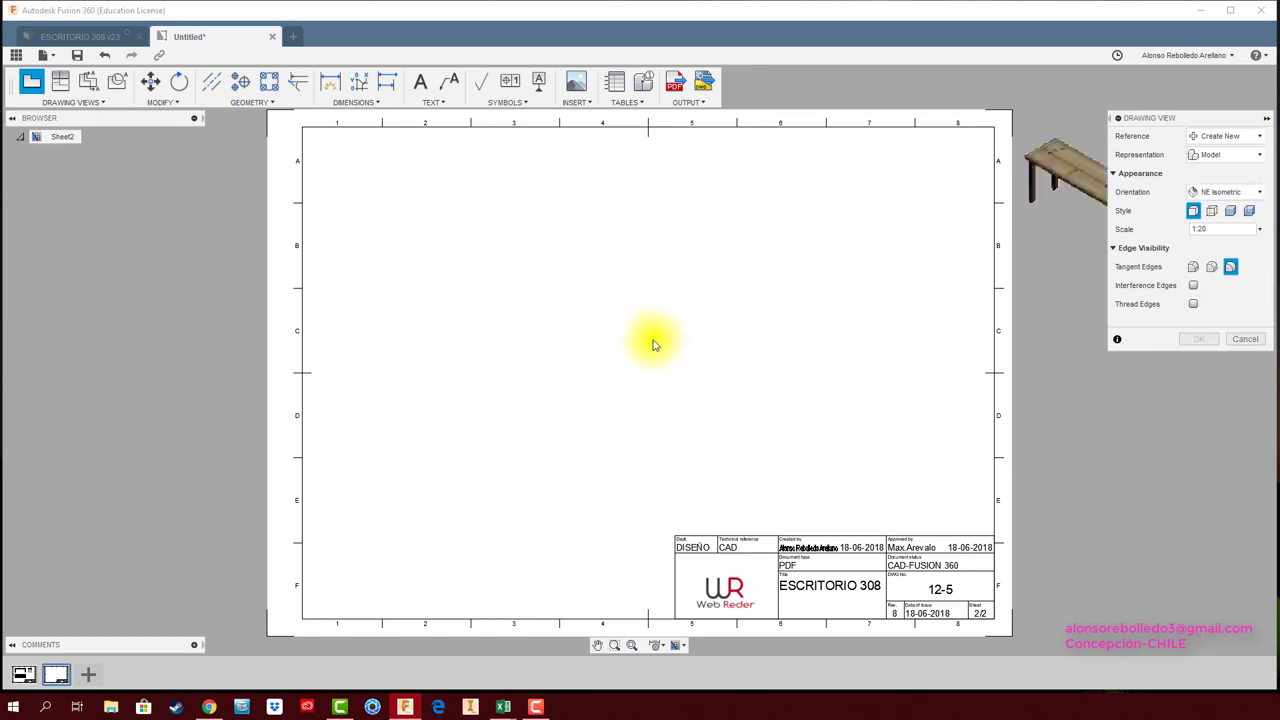
{"action": "left_click", "coordinate": [1260, 230]}
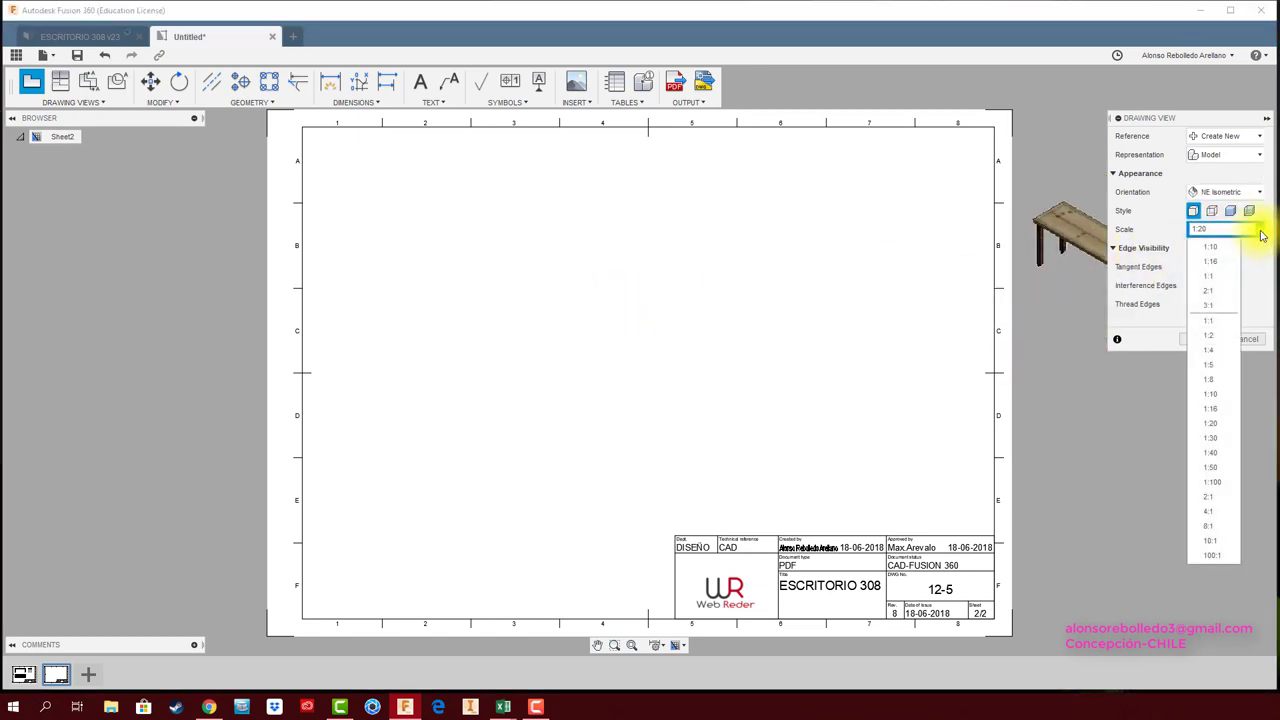
{"action": "left_click", "coordinate": [1220, 400]}
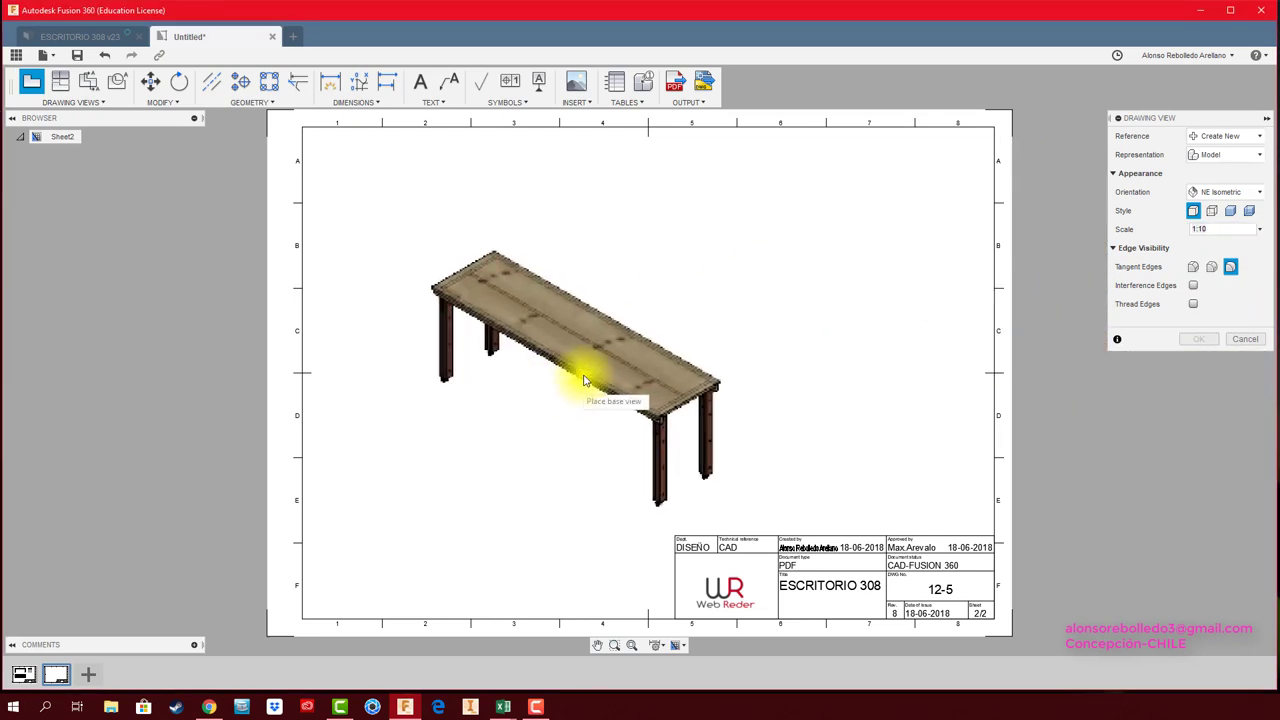
{"action": "left_click", "coordinate": [663, 340]}
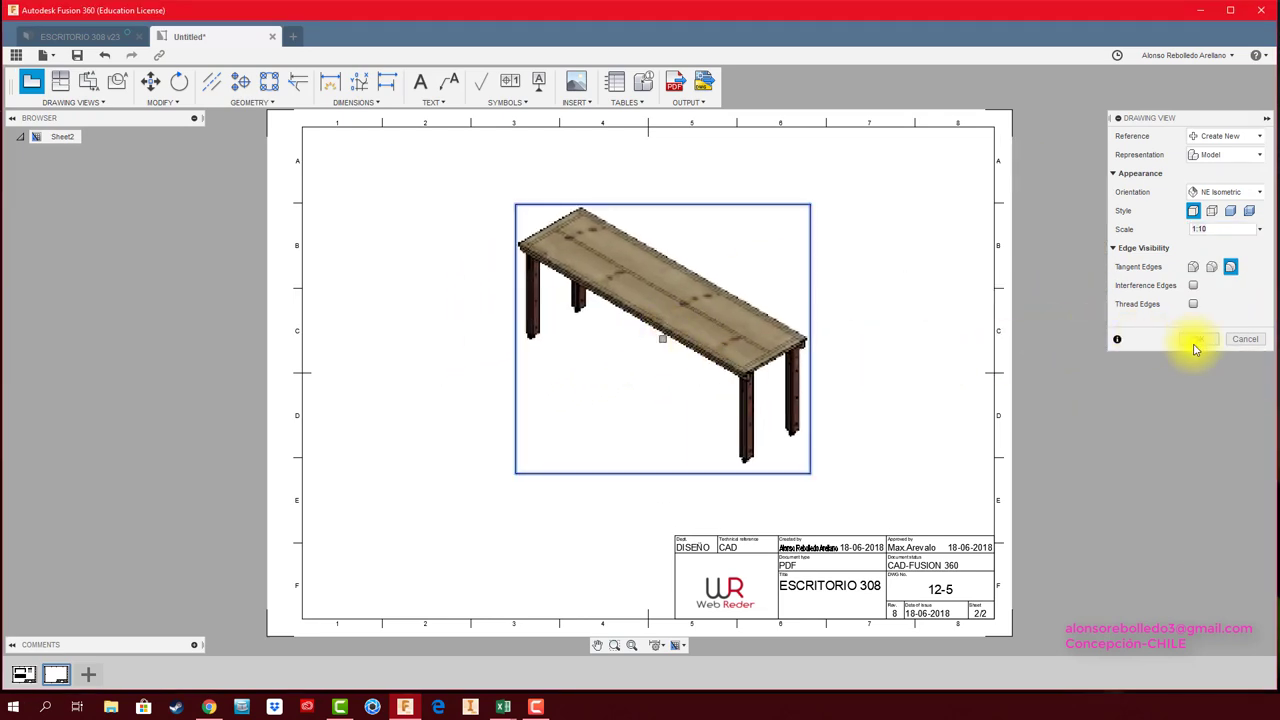
{"action": "left_click", "coordinate": [1254, 213]}
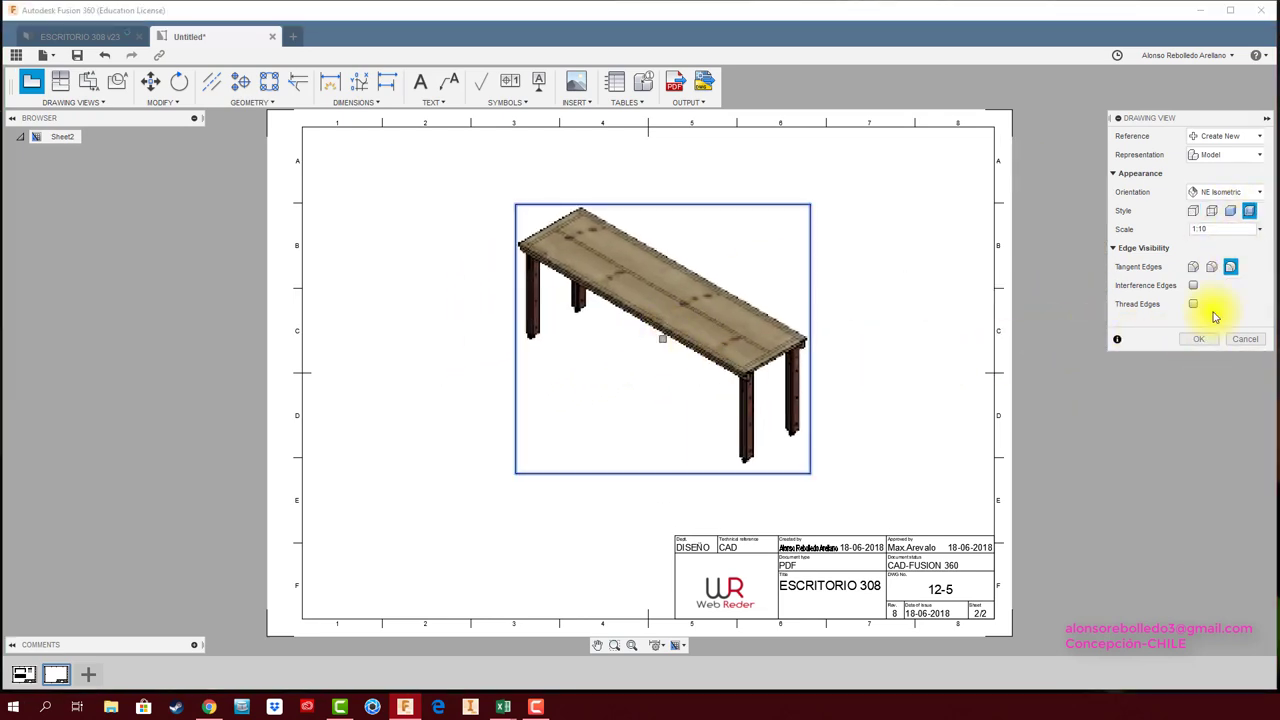
{"action": "left_click", "coordinate": [1204, 342]}
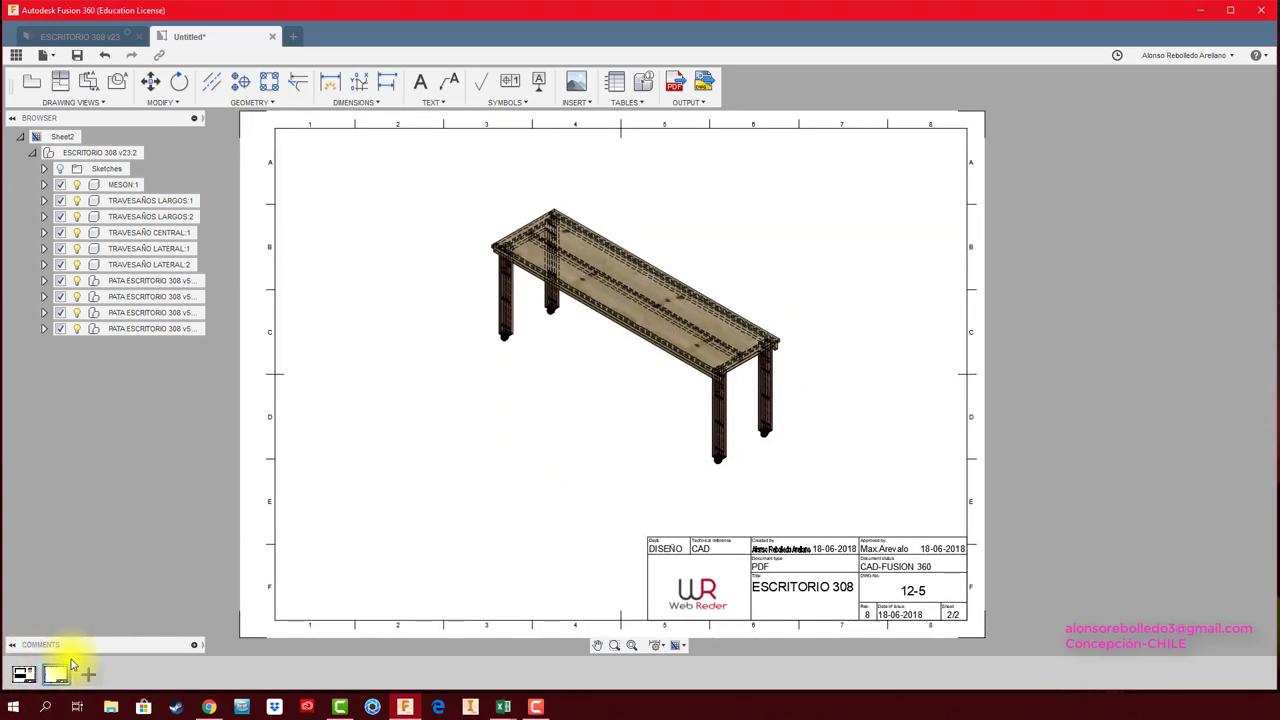
{"action": "left_click", "coordinate": [89, 674]}
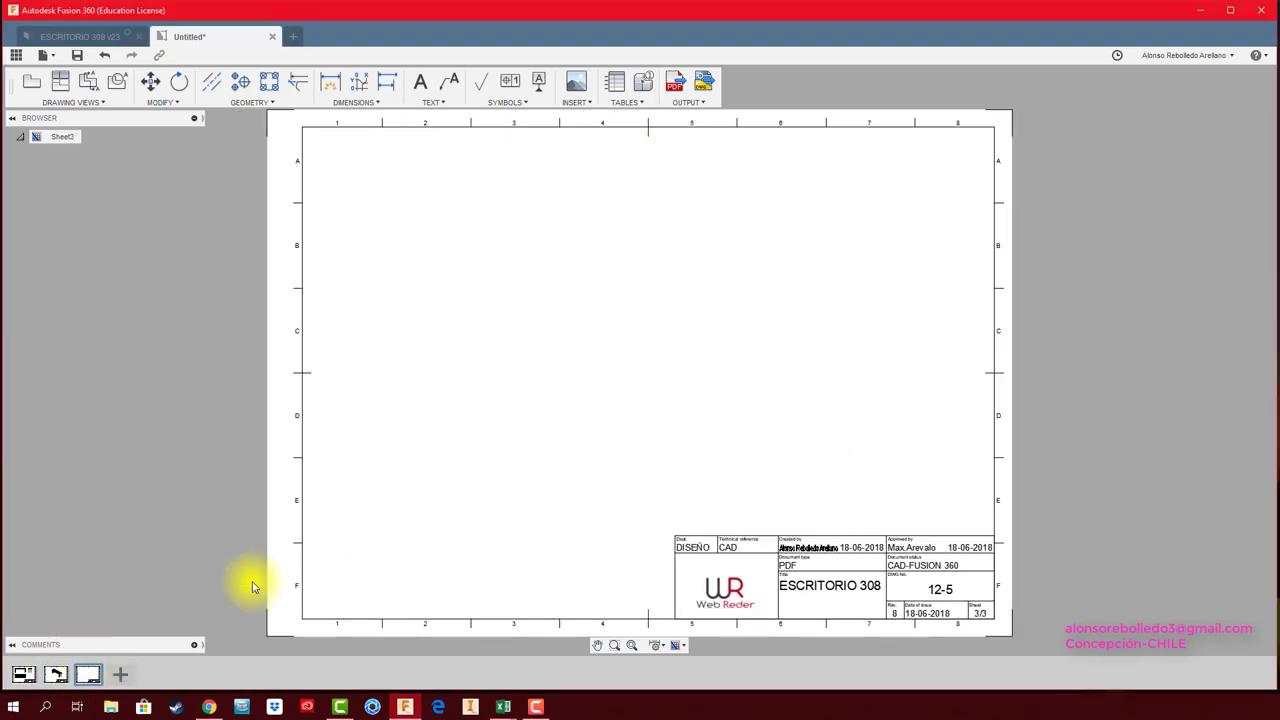
{"action": "left_click", "coordinate": [31, 81]}
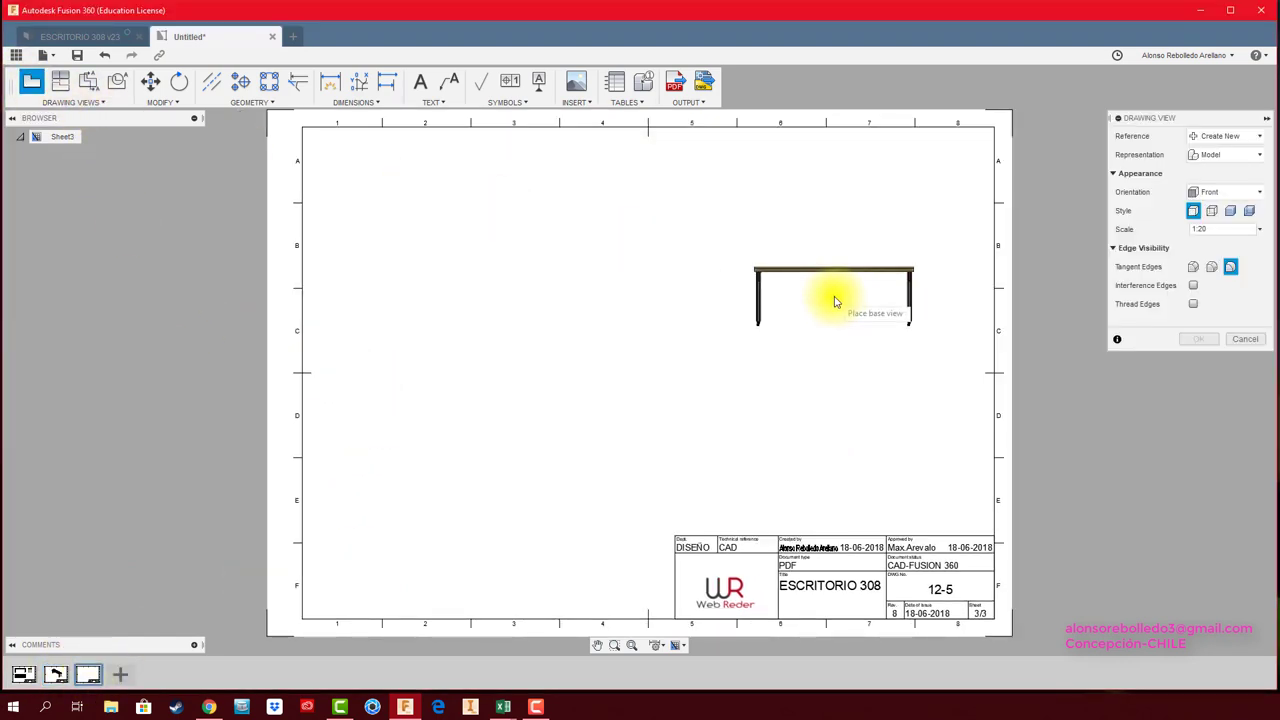
- Place a 1:10 front view of the desk centred on Sheet3 and make it shaded
{"action": "left_click", "coordinate": [1259, 230]}
{"action": "left_click", "coordinate": [1234, 395]}
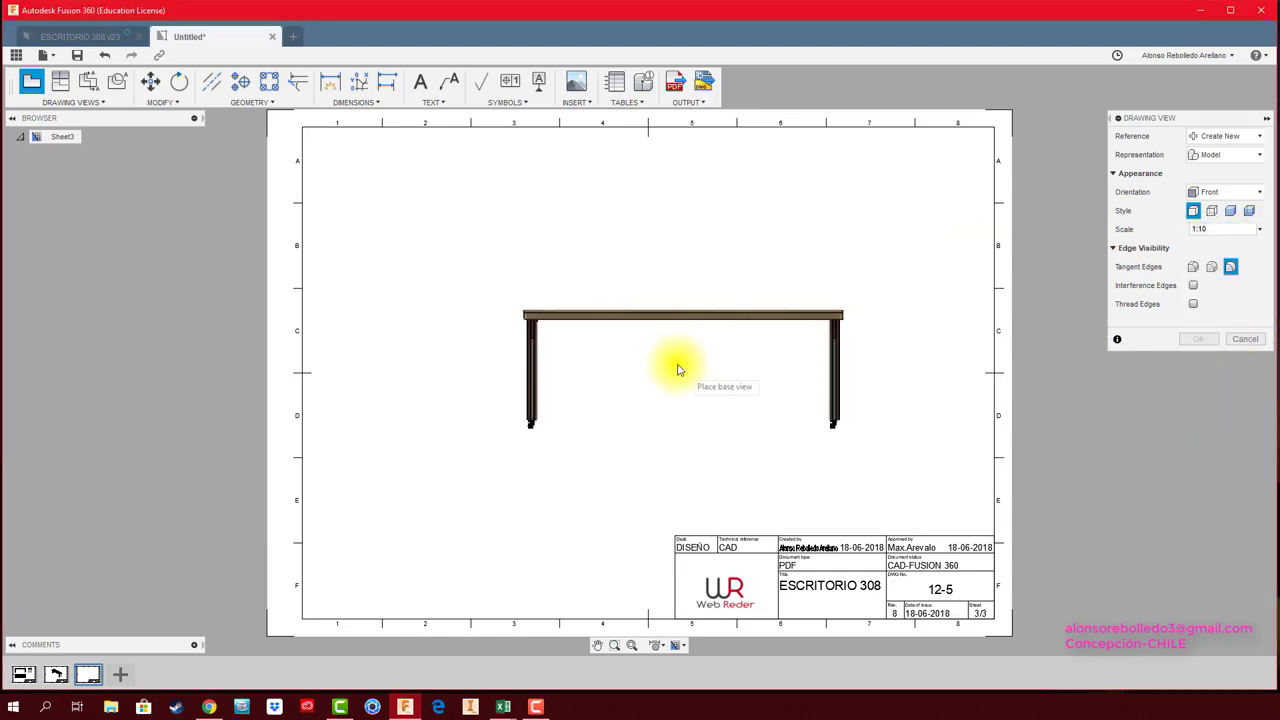
{"action": "left_click", "coordinate": [654, 340]}
{"action": "left_click", "coordinate": [1207, 343]}
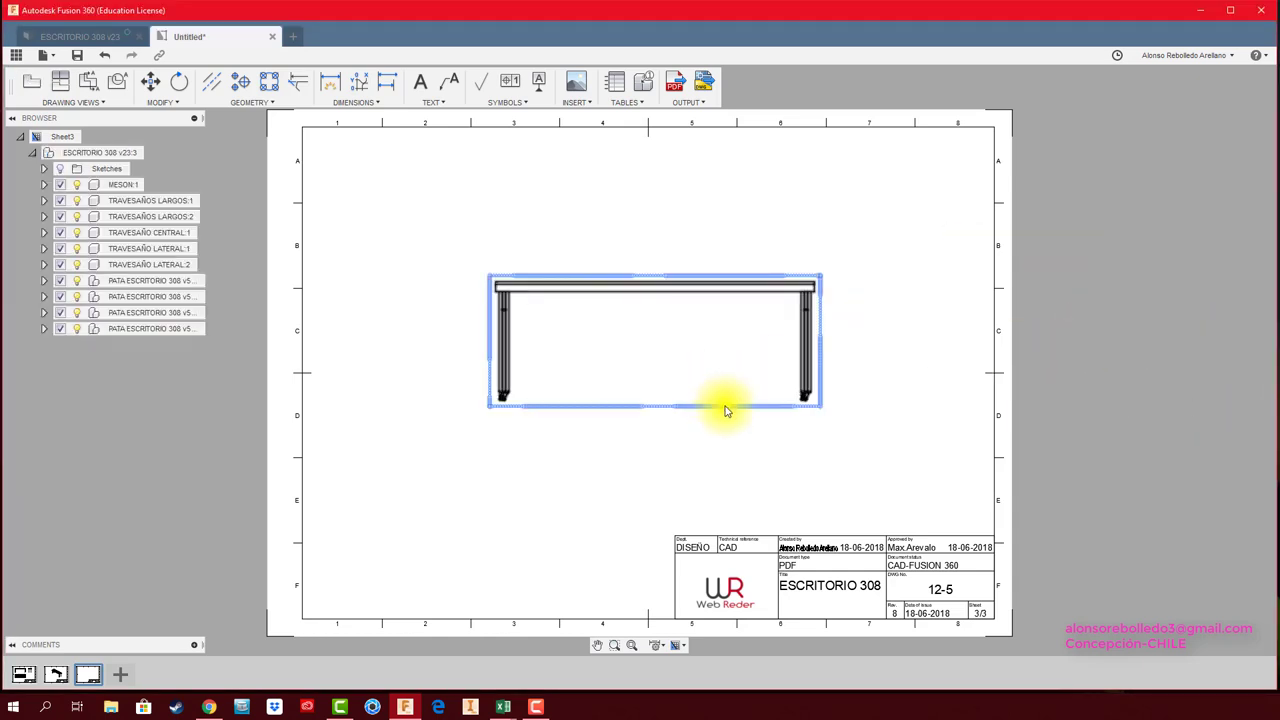
{"action": "double_click", "coordinate": [798, 410]}
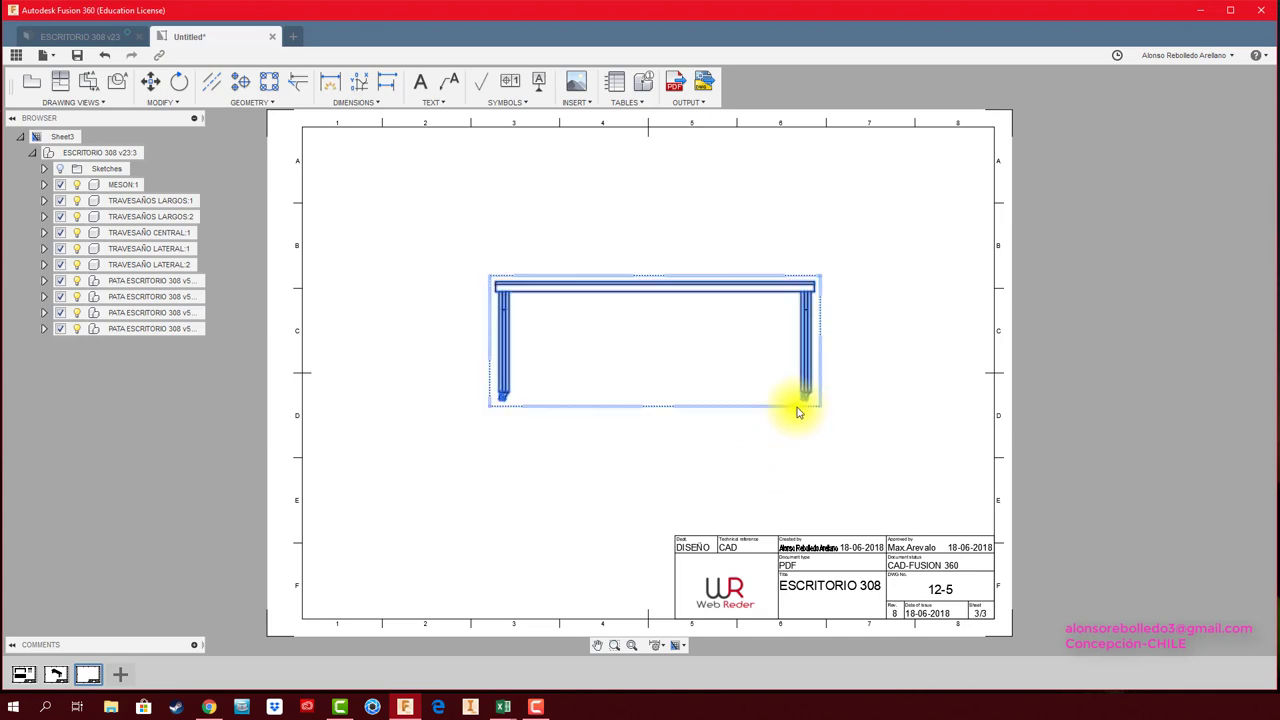
{"action": "left_click", "coordinate": [1249, 174]}
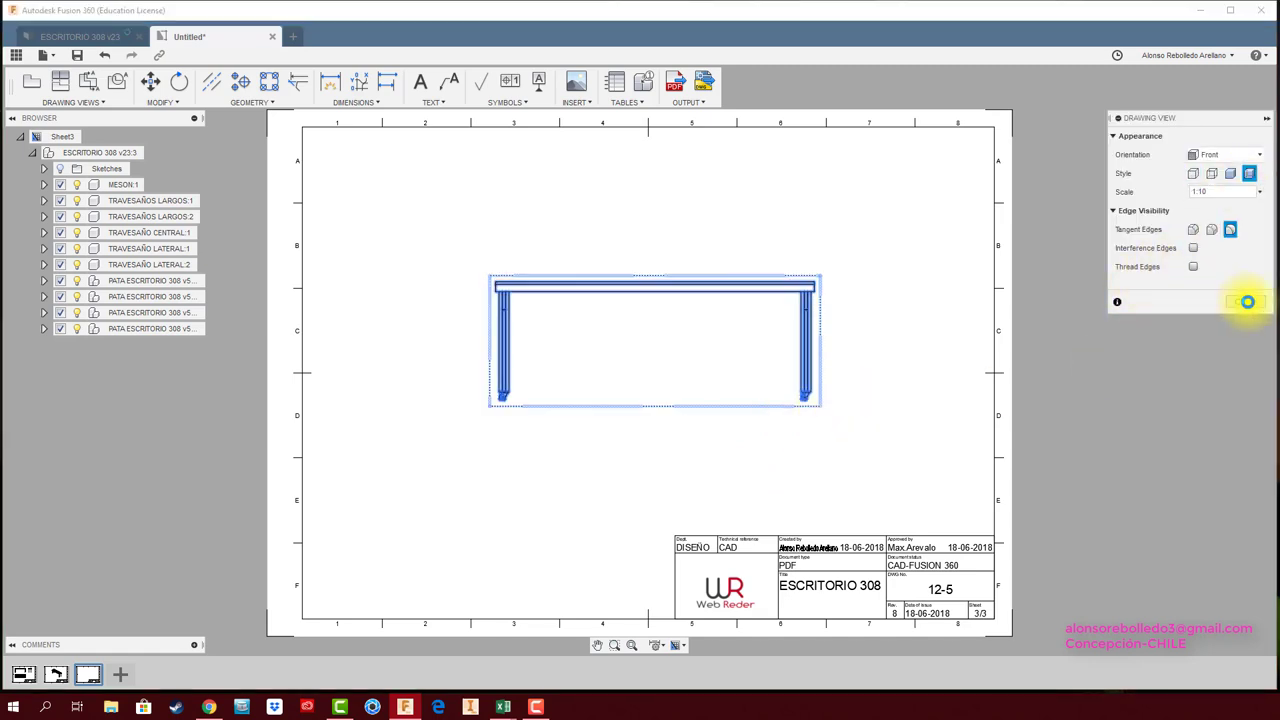
{"action": "left_click", "coordinate": [1247, 301]}
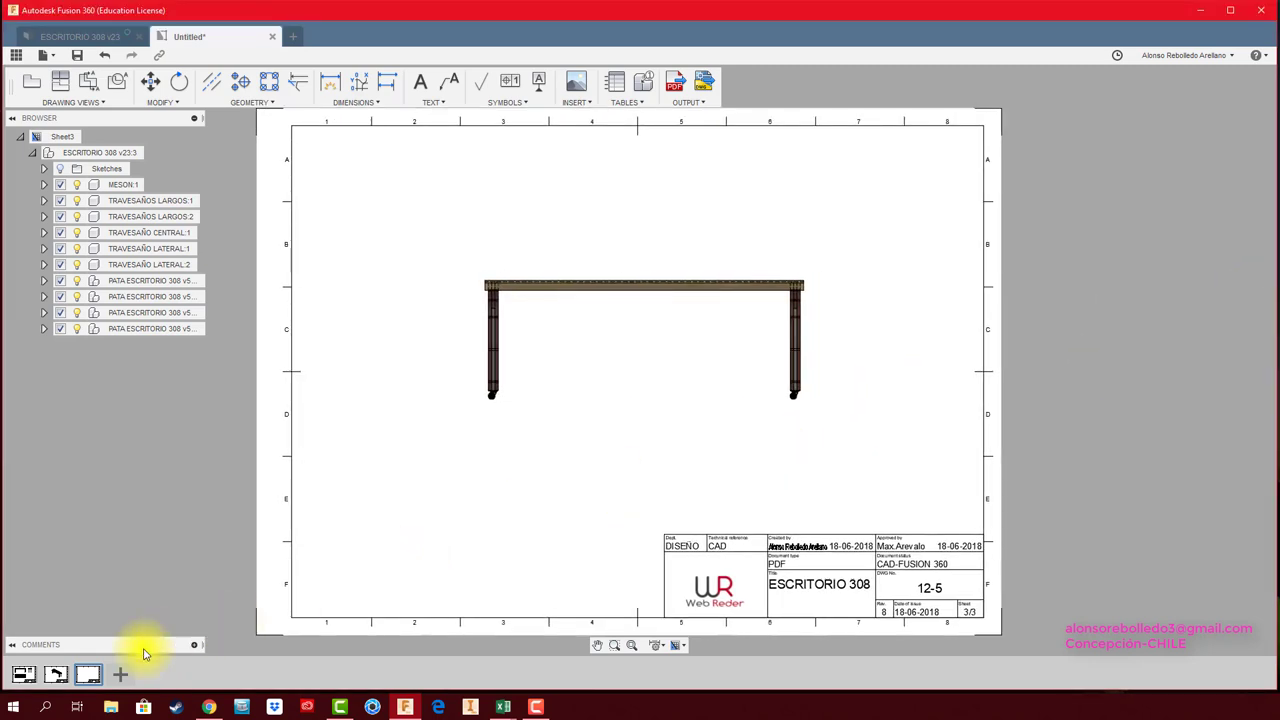
- Drag the front-view sheet ahead of the isometric sheet, making the isometric sheet 3 of 3
{"action": "left_click", "coordinate": [23, 675]}
{"action": "left_click", "coordinate": [55, 675]}
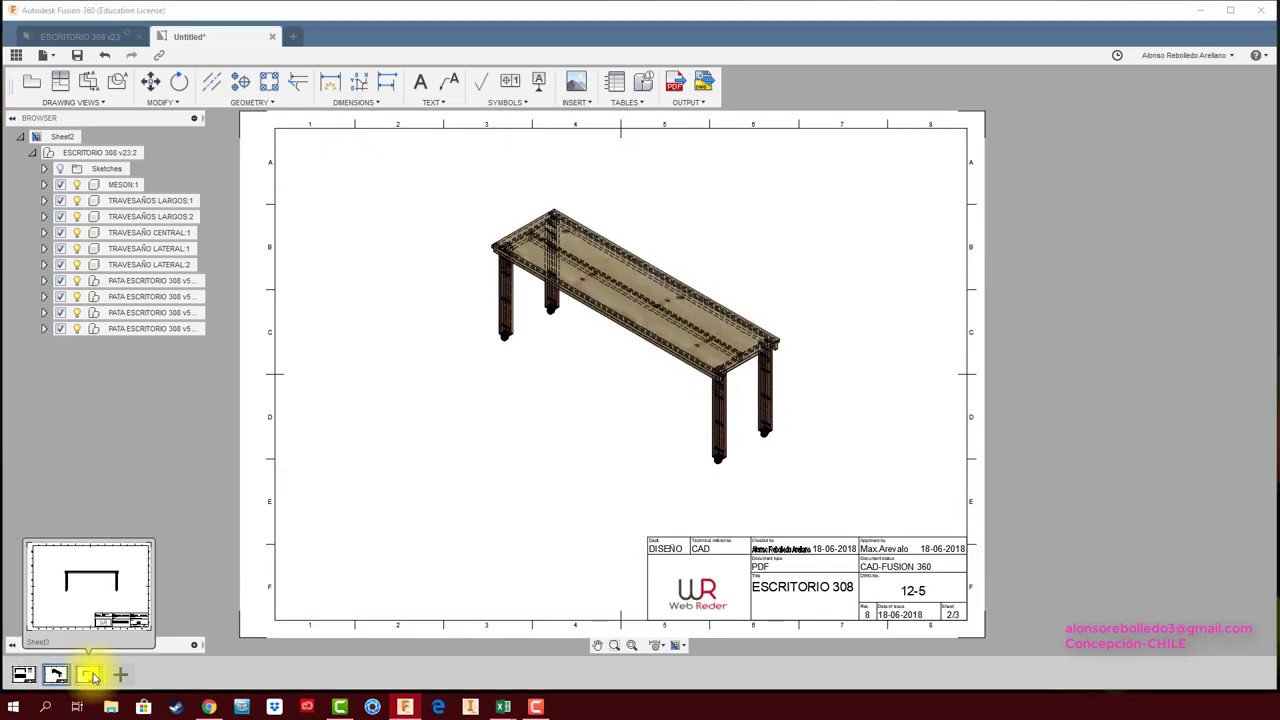
{"action": "left_click", "coordinate": [90, 676]}
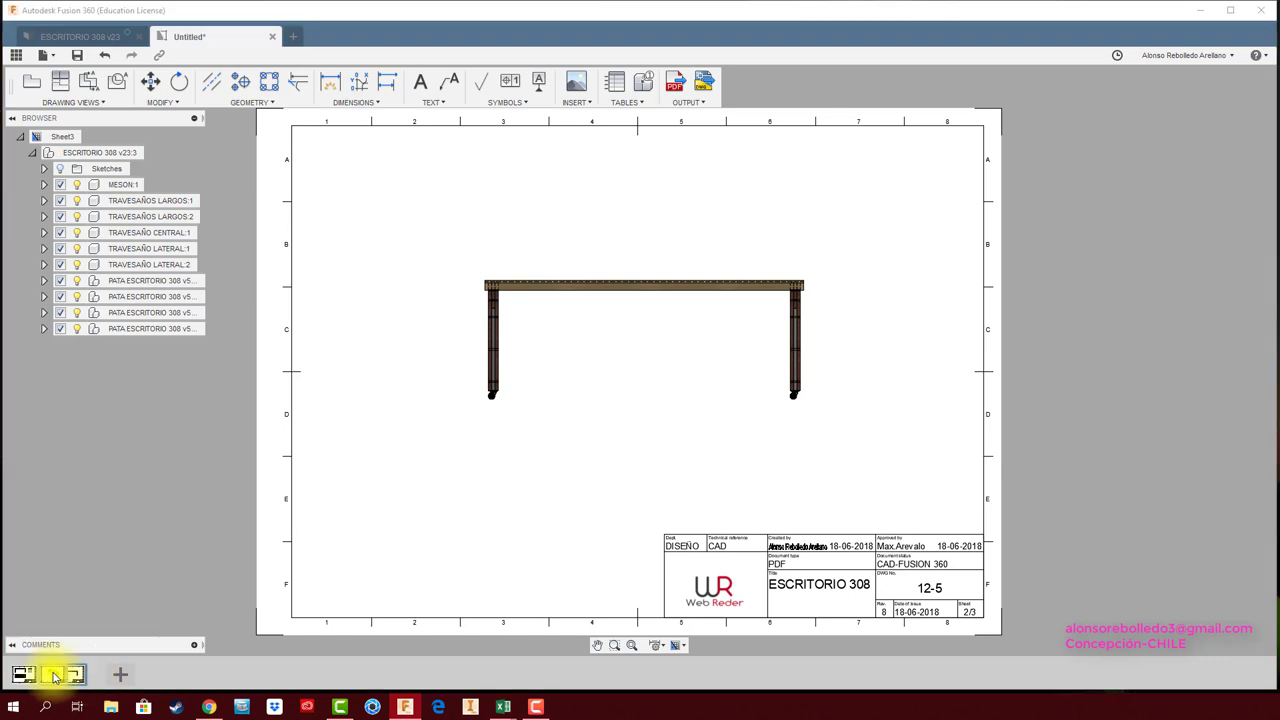
{"action": "left_click_drag", "start_coordinate": [75, 679], "coordinate": [22, 680]}
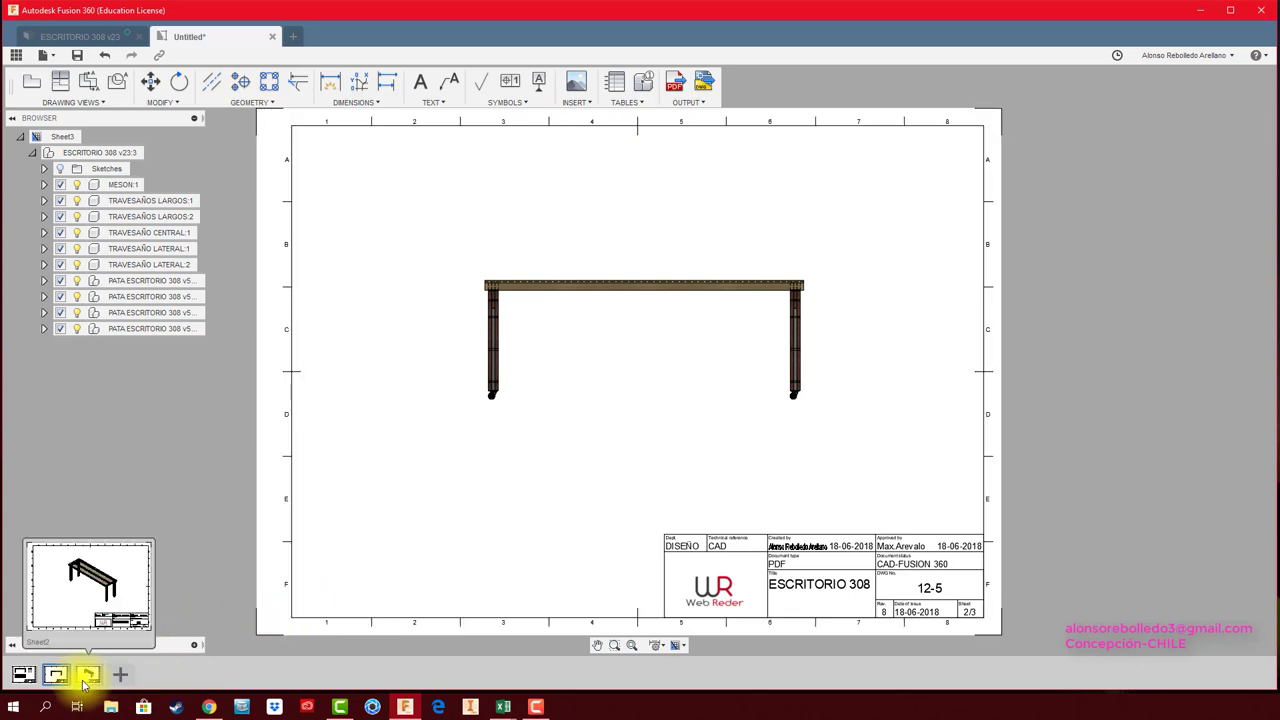
{"action": "left_click", "coordinate": [88, 674]}
{"action": "left_click", "coordinate": [682, 645]}
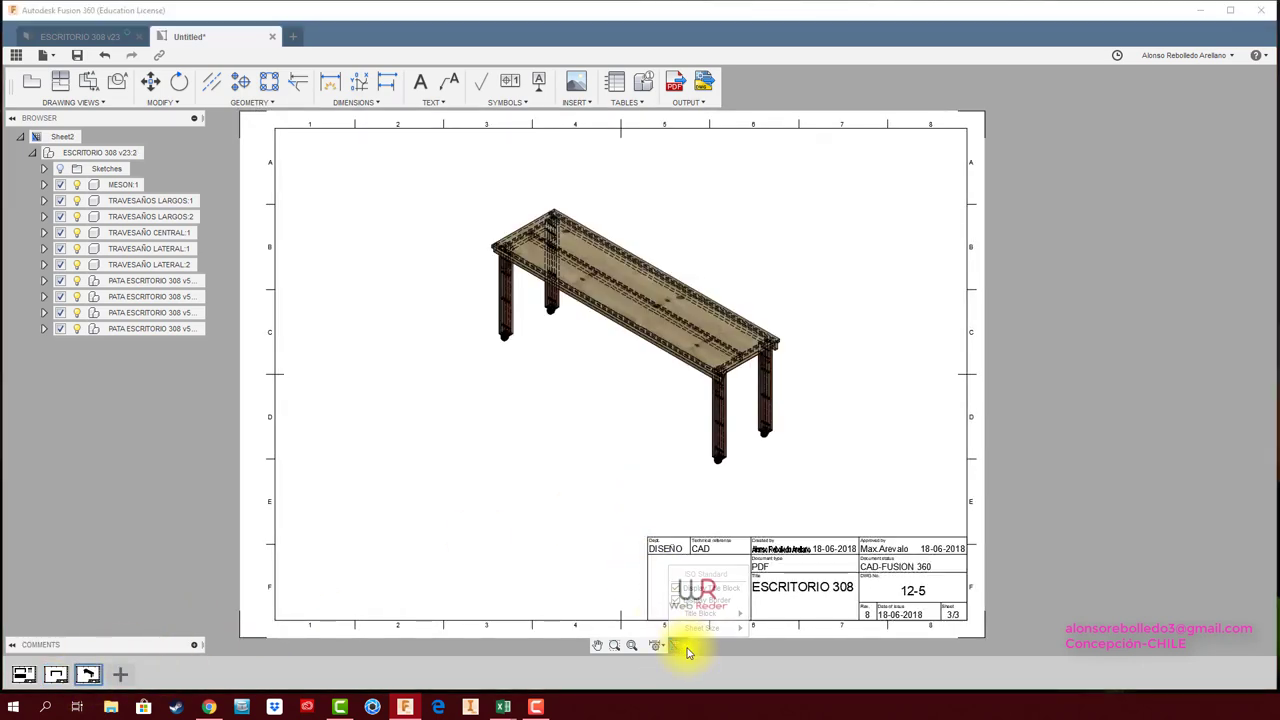
{"action": "mouse_move", "coordinate": [703, 627]}
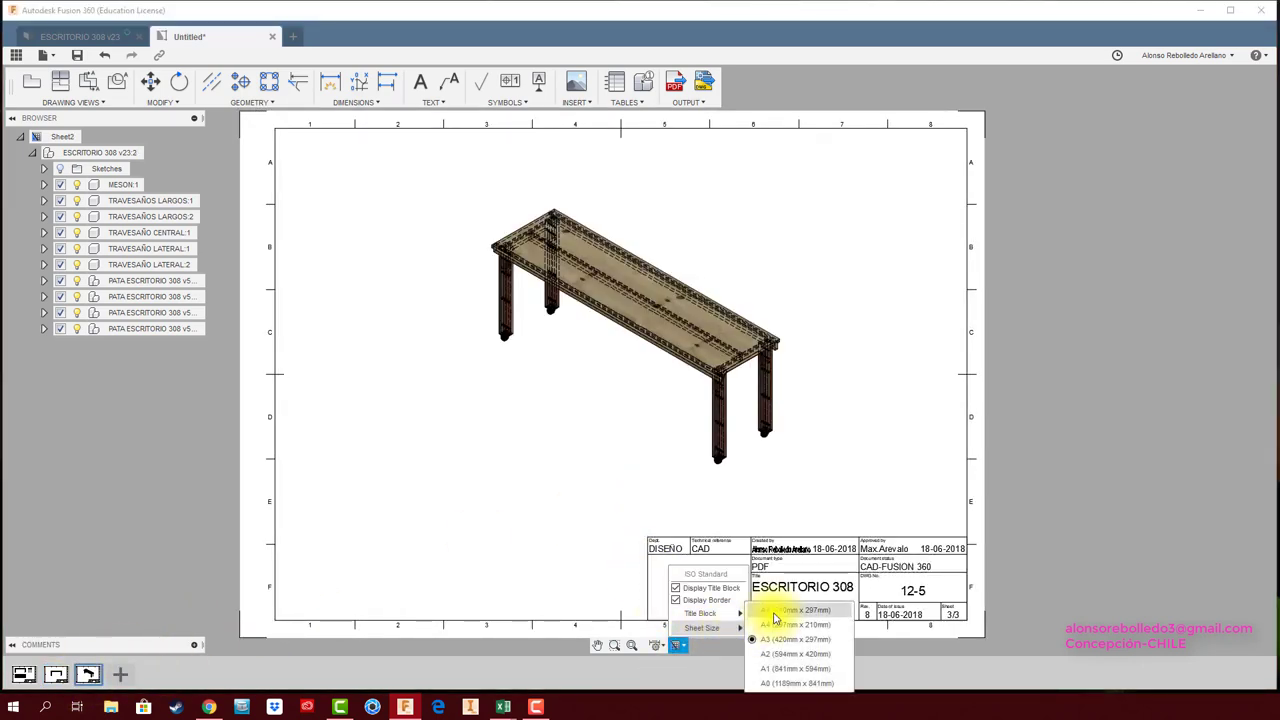
- Give the isometric sheet a portrait size, recentre its view, then return to sheet 1
{"action": "left_click", "coordinate": [775, 615]}
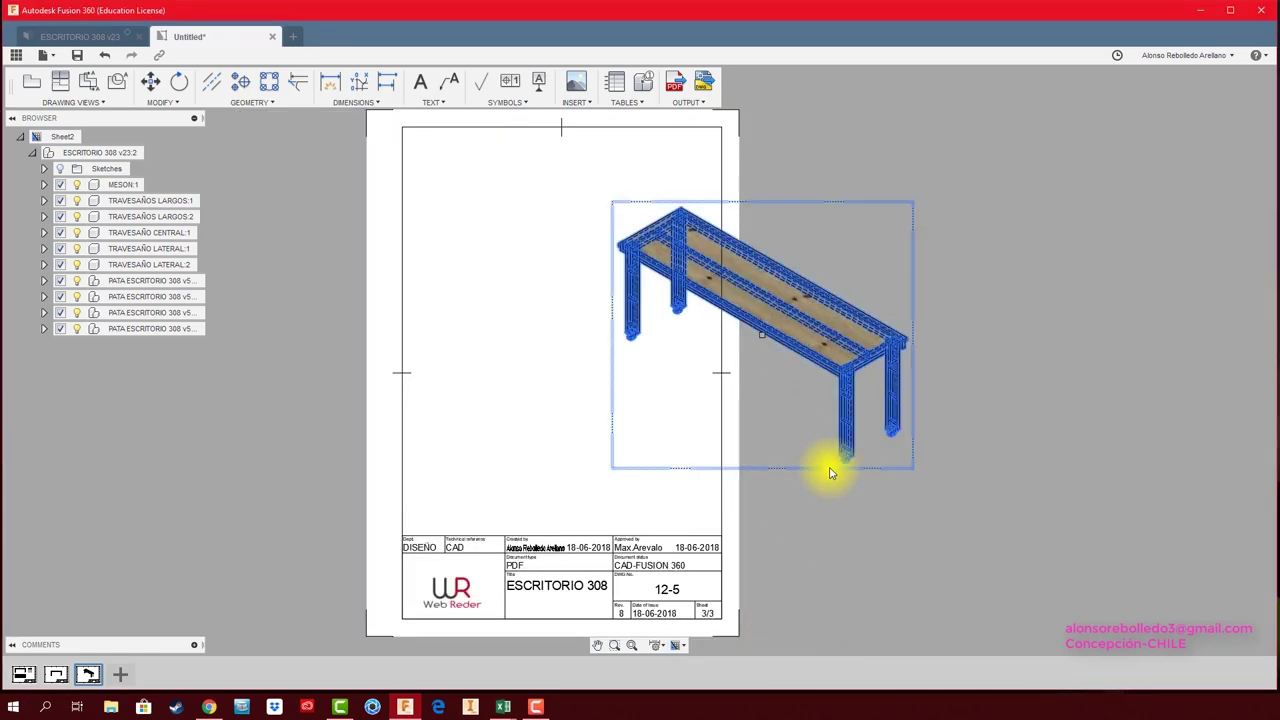
{"action": "left_click", "coordinate": [815, 358]}
{"action": "left_click_drag", "start_coordinate": [765, 341], "coordinate": [563, 341]}
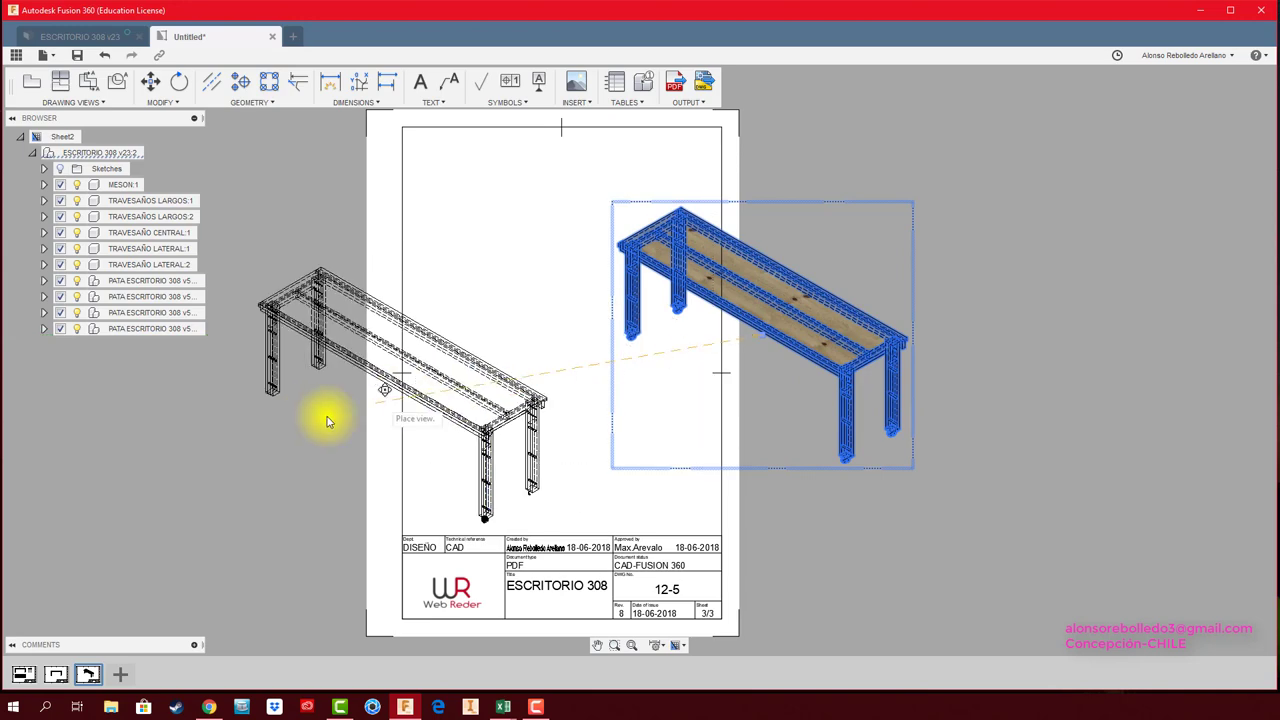
{"action": "left_click_drag", "start_coordinate": [563, 341], "coordinate": [561, 336]}
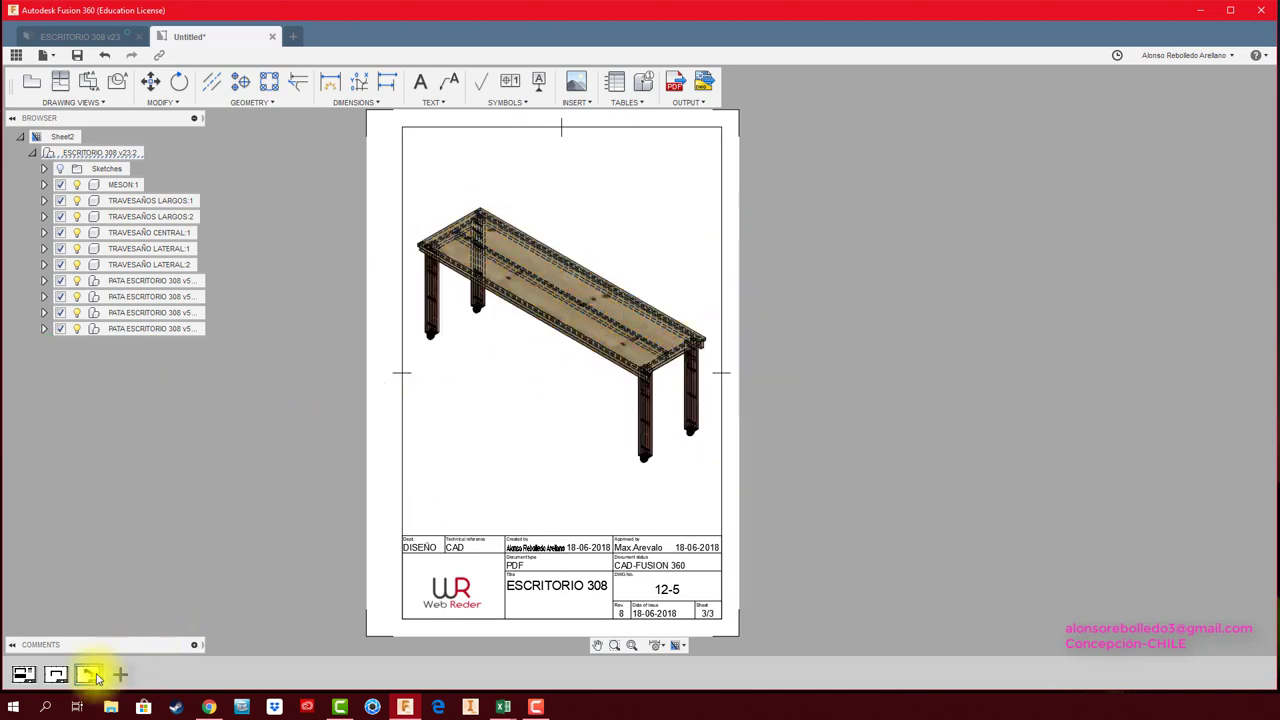
{"action": "left_click", "coordinate": [56, 674]}
{"action": "left_click", "coordinate": [19, 680]}
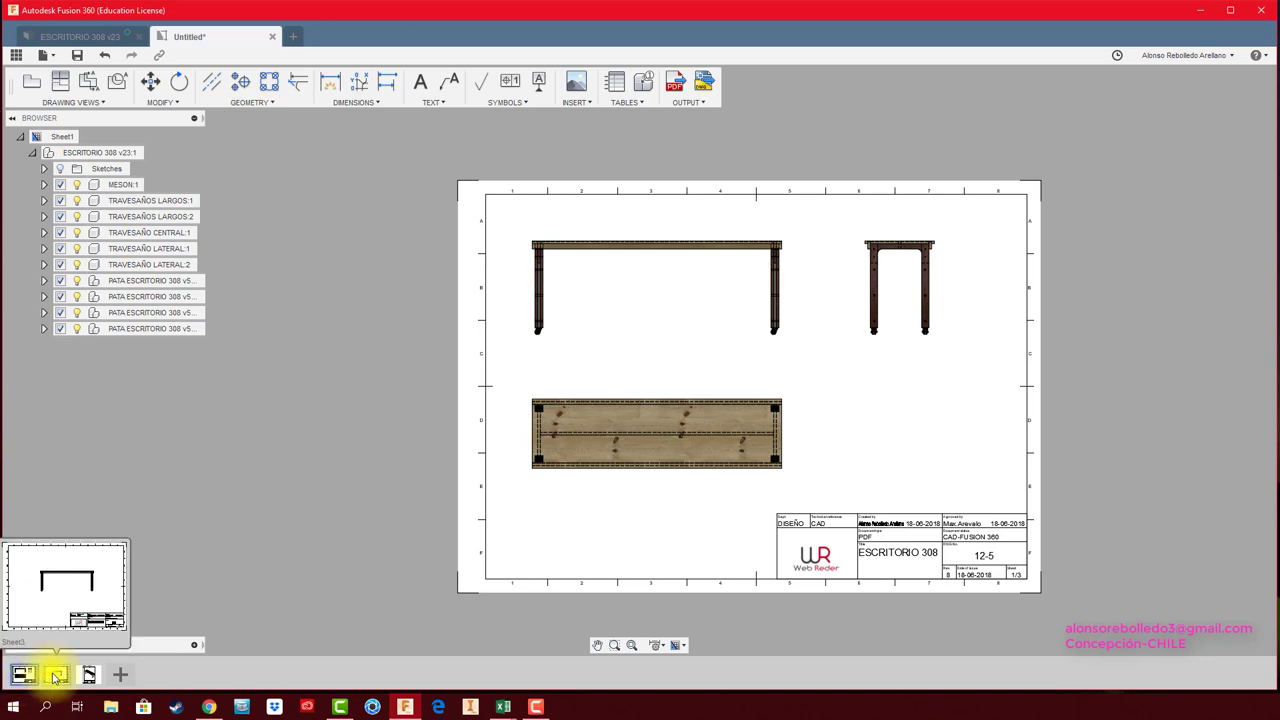
- Return to the isometric sheet 3/3 and confirm its A4 portrait sheet size without changes
{"action": "left_click", "coordinate": [56, 675]}
{"action": "left_click", "coordinate": [90, 676]}
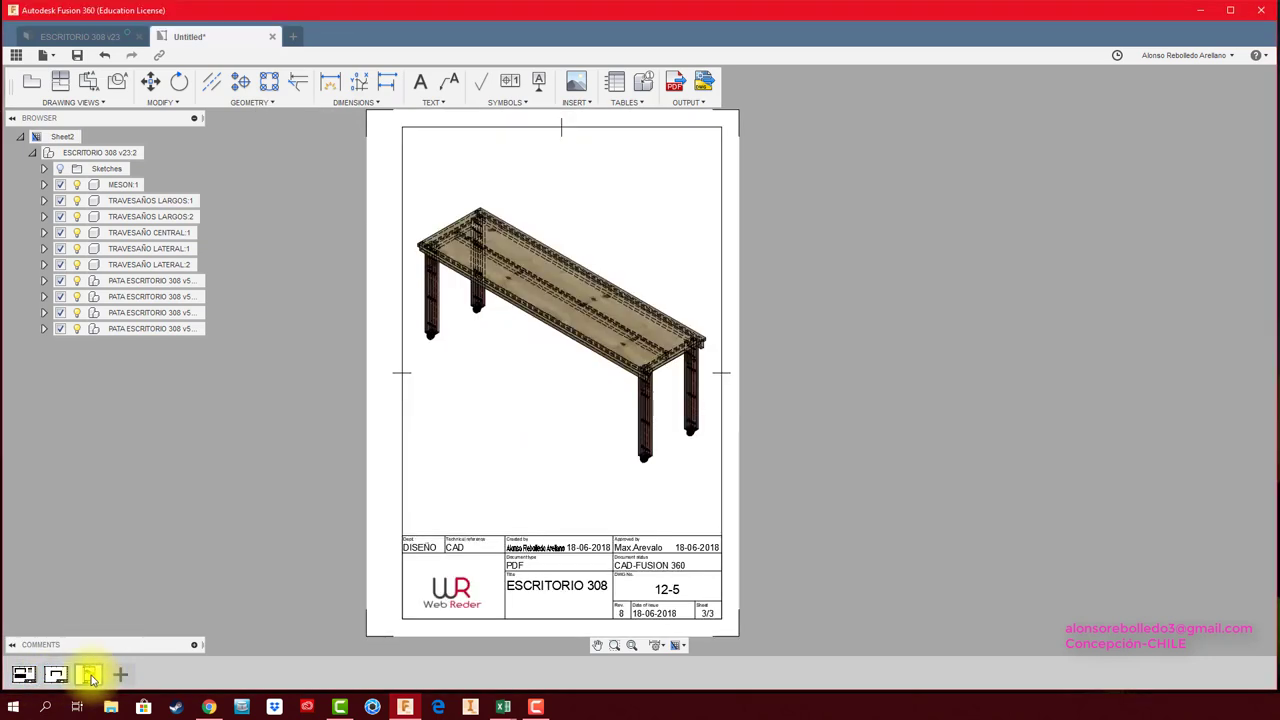
{"action": "left_click", "coordinate": [686, 647]}
{"action": "mouse_move", "coordinate": [705, 628]}
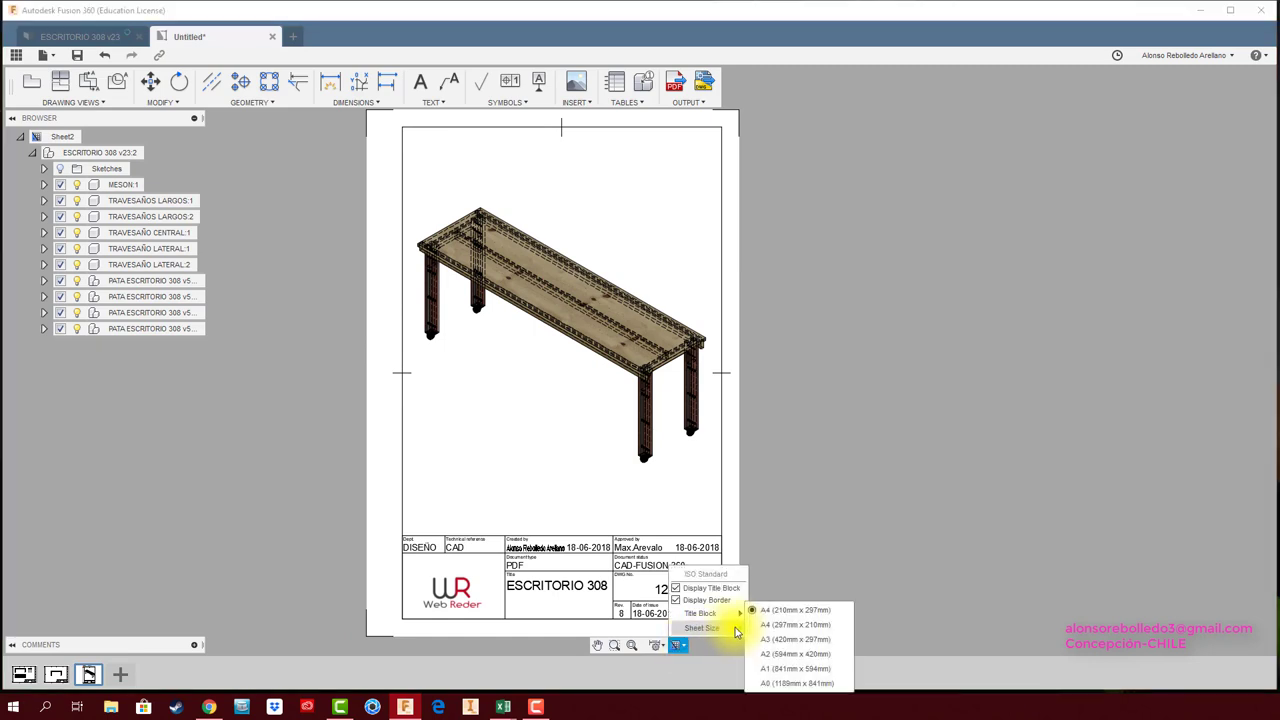
{"action": "left_click", "coordinate": [837, 514]}
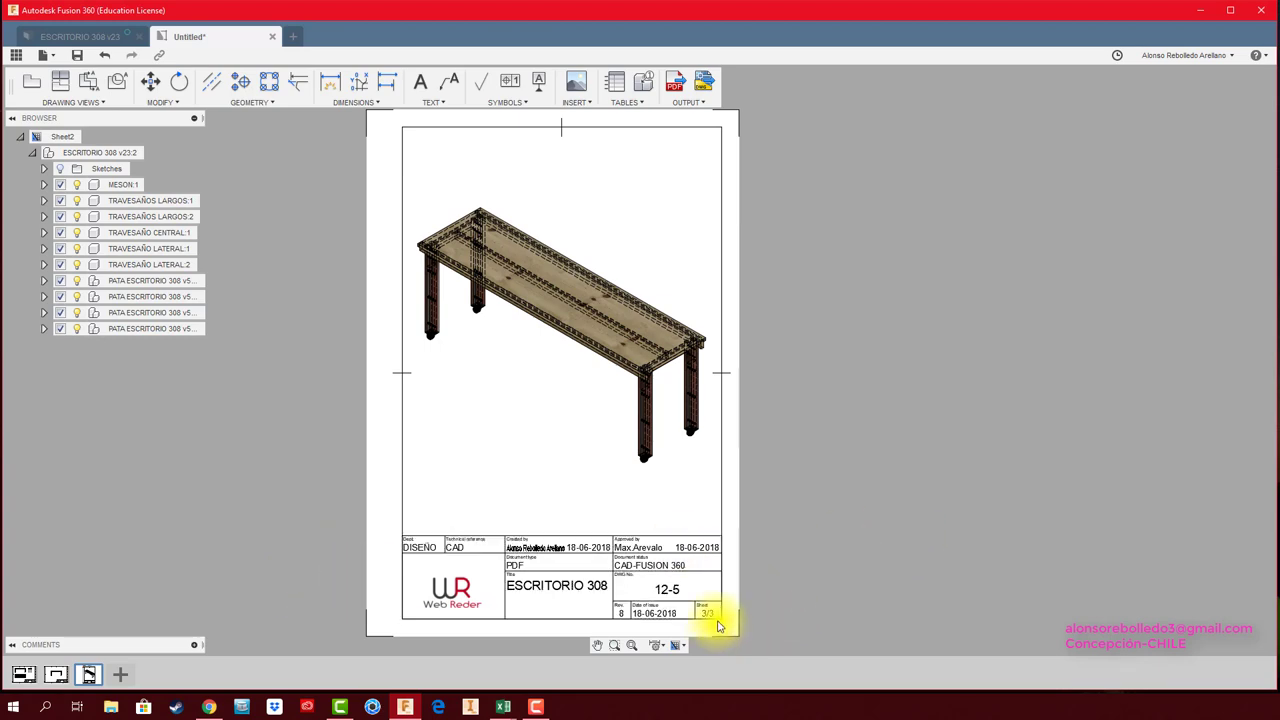
- Zoom in to inspect the title block, then zoom back out to the full sheet
{"action": "scroll", "coordinate": [720, 628], "scroll_direction": "up", "scroll_amount": 2}
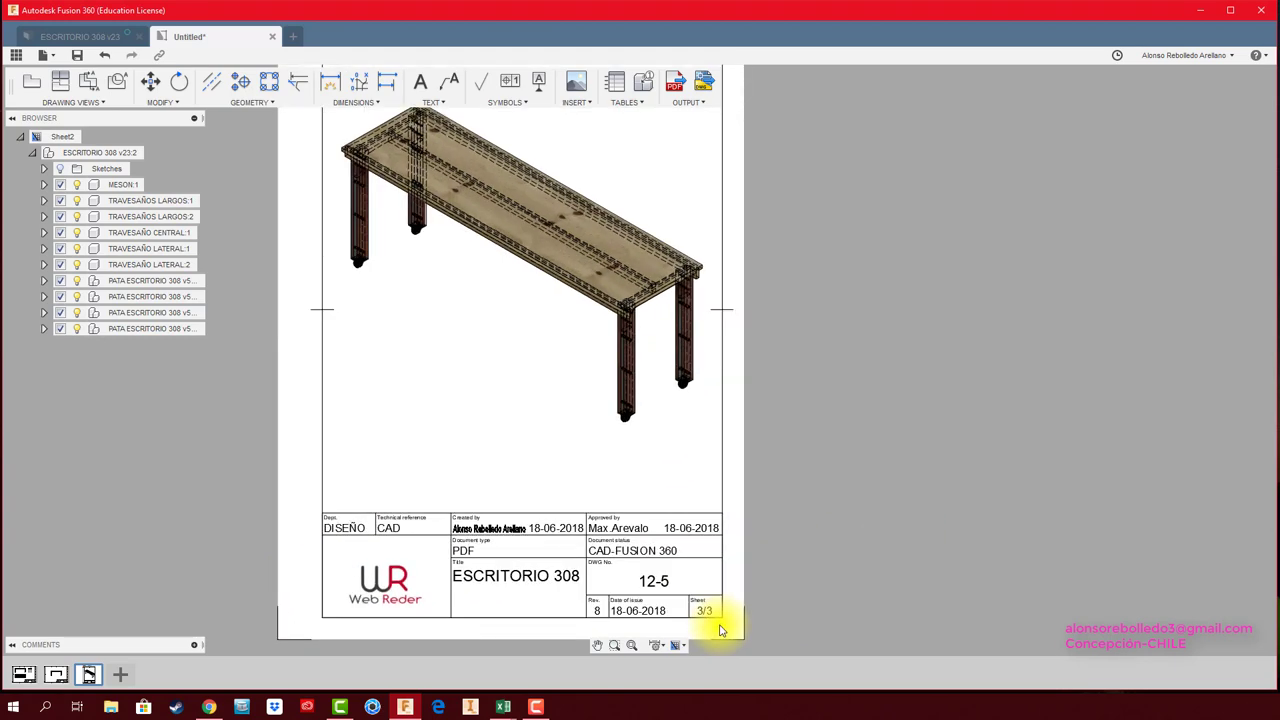
{"action": "scroll", "coordinate": [718, 620], "scroll_direction": "up", "scroll_amount": 2}
{"action": "scroll", "coordinate": [714, 606], "scroll_direction": "up", "scroll_amount": 1}
{"action": "scroll", "coordinate": [850, 578], "scroll_direction": "down", "scroll_amount": 3}
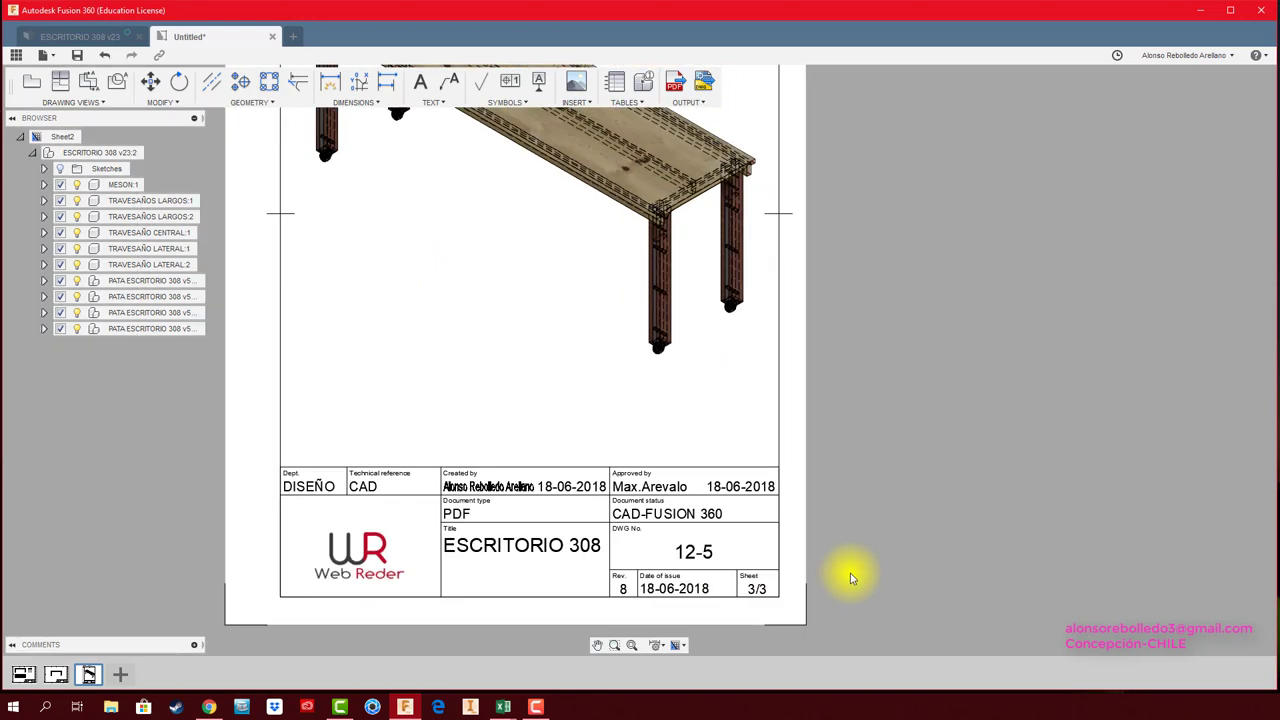
{"action": "scroll", "coordinate": [855, 570], "scroll_direction": "down", "scroll_amount": 2}
{"action": "scroll", "coordinate": [866, 543], "scroll_direction": "down", "scroll_amount": 1}
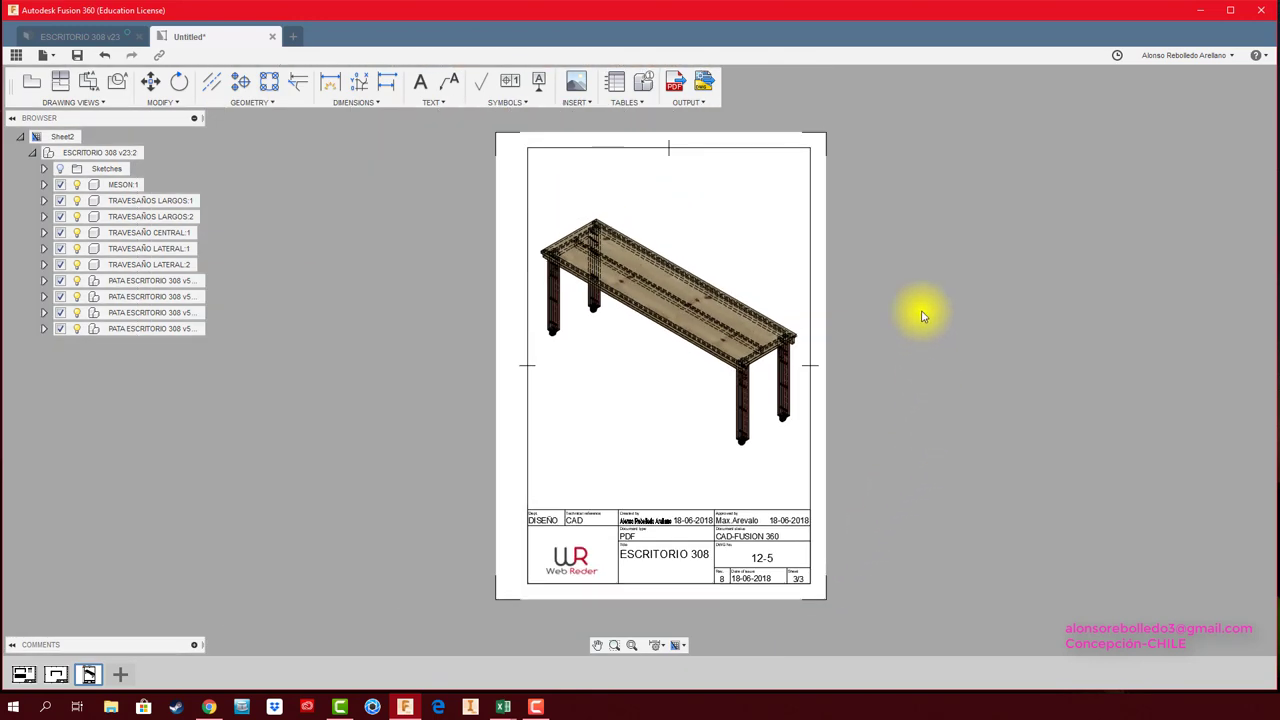
- Output a PDF with Sheets set to All Sheets, overwriting Untitled.pdf on the desktop
{"action": "left_click", "coordinate": [672, 82]}
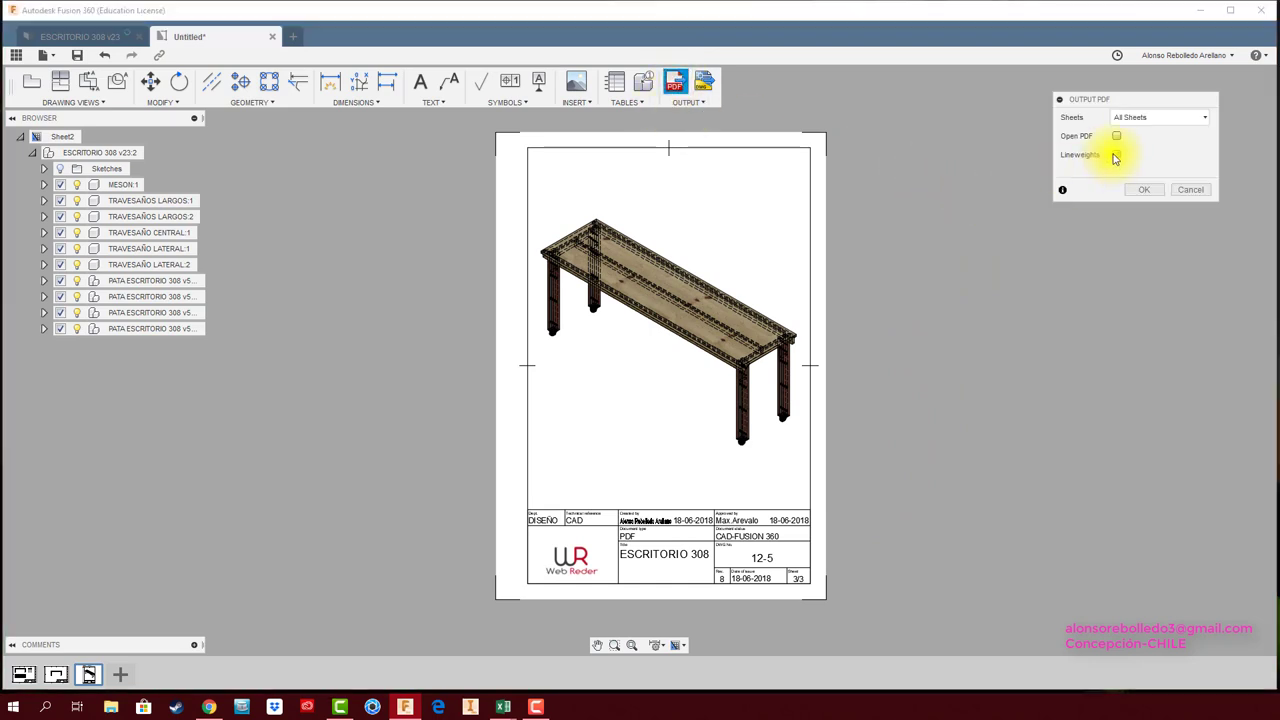
{"action": "left_click", "coordinate": [1164, 122]}
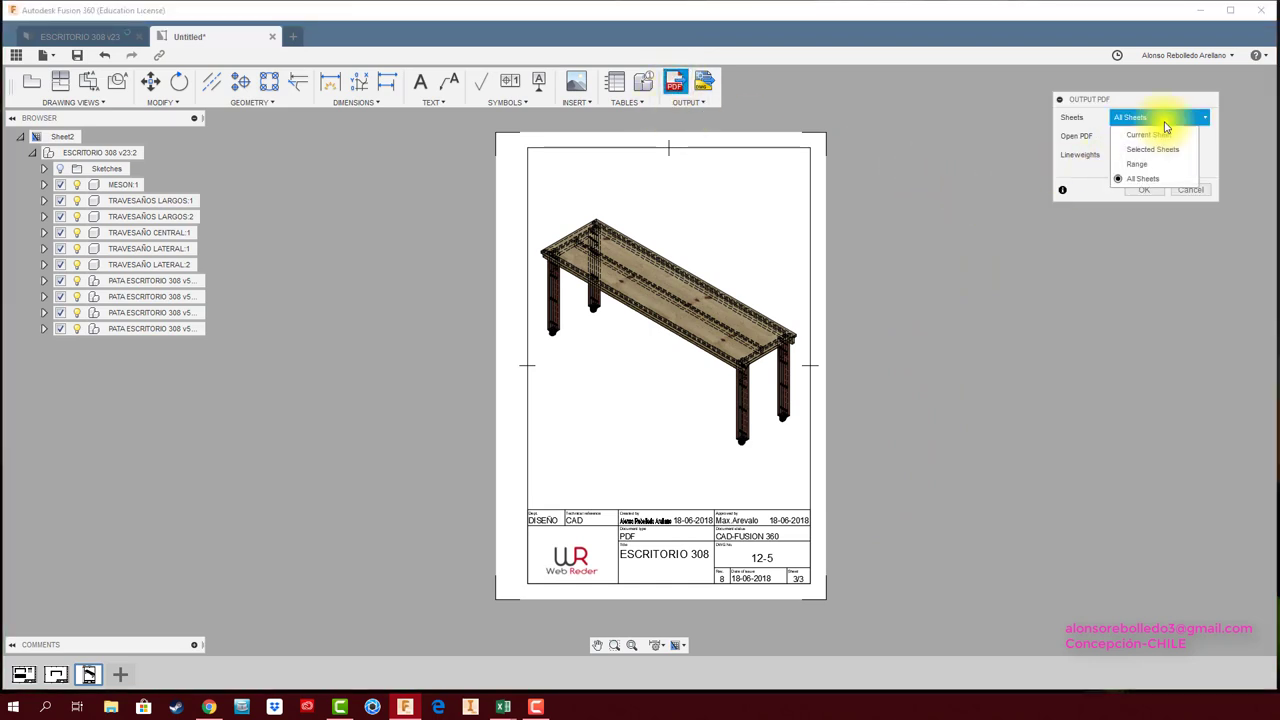
{"action": "left_click", "coordinate": [1140, 178]}
{"action": "left_click", "coordinate": [1146, 189]}
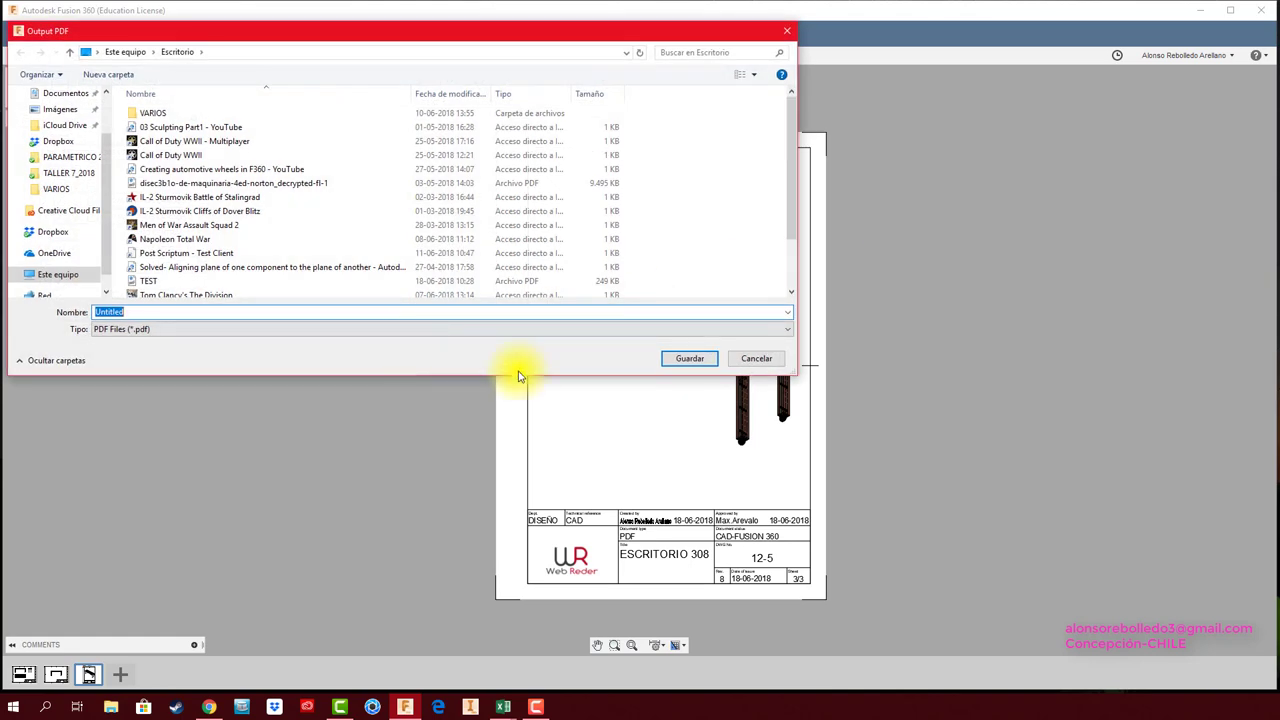
{"action": "left_click", "coordinate": [676, 362]}
{"action": "left_click", "coordinate": [870, 354]}
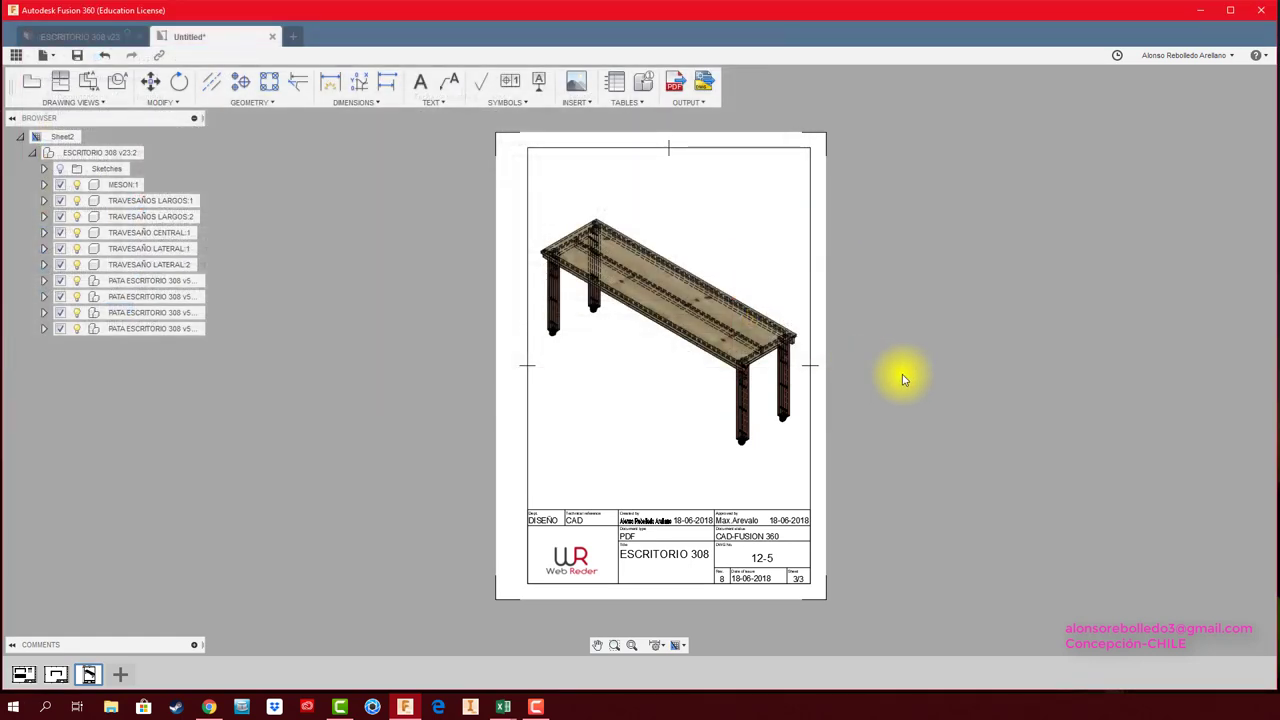
- Open Untitled.pdf from the desktop in Edge and scroll through its three pages
{"action": "left_click", "coordinate": [1201, 16]}
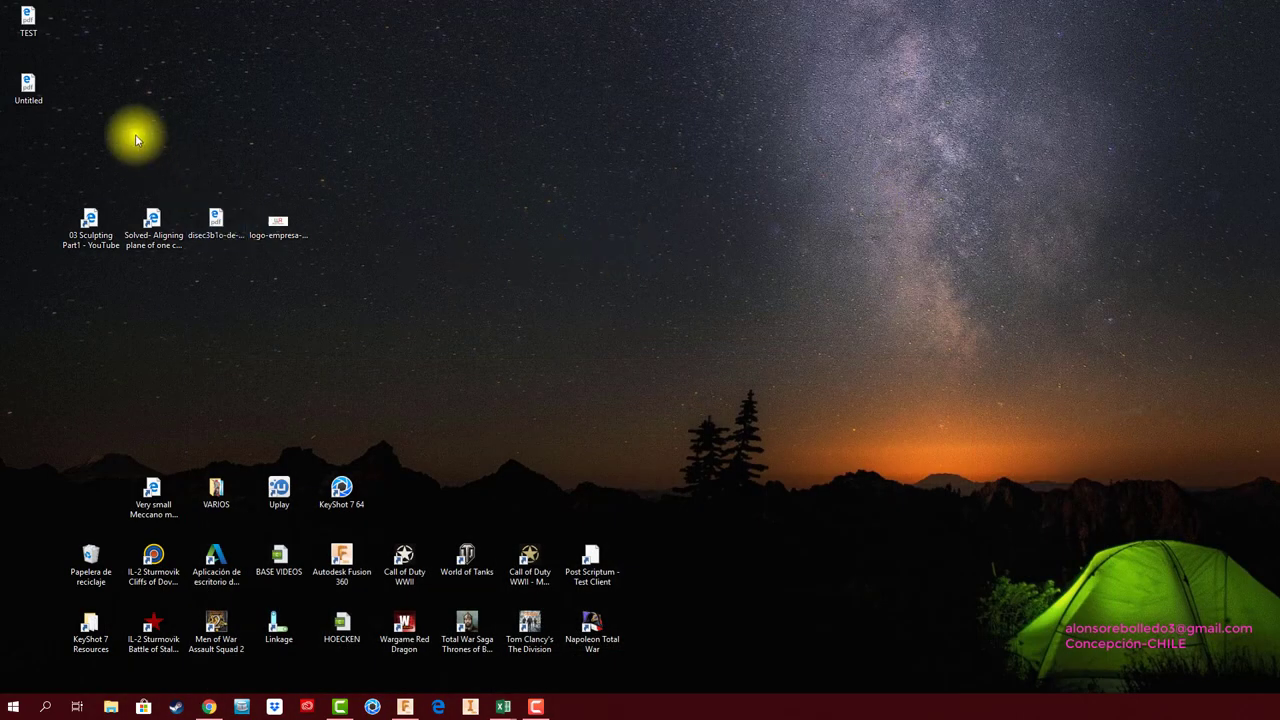
{"action": "double_click", "coordinate": [27, 88]}
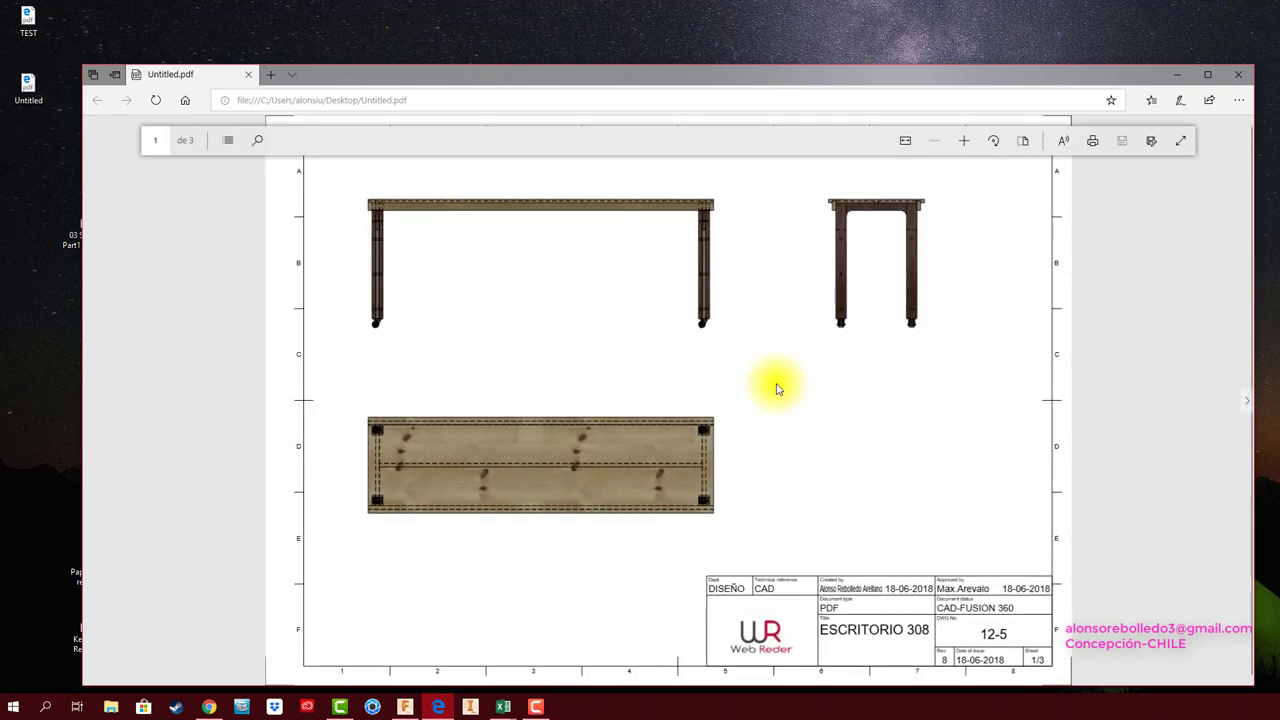
{"action": "scroll", "coordinate": [778, 389], "scroll_direction": "down", "scroll_amount": 2}
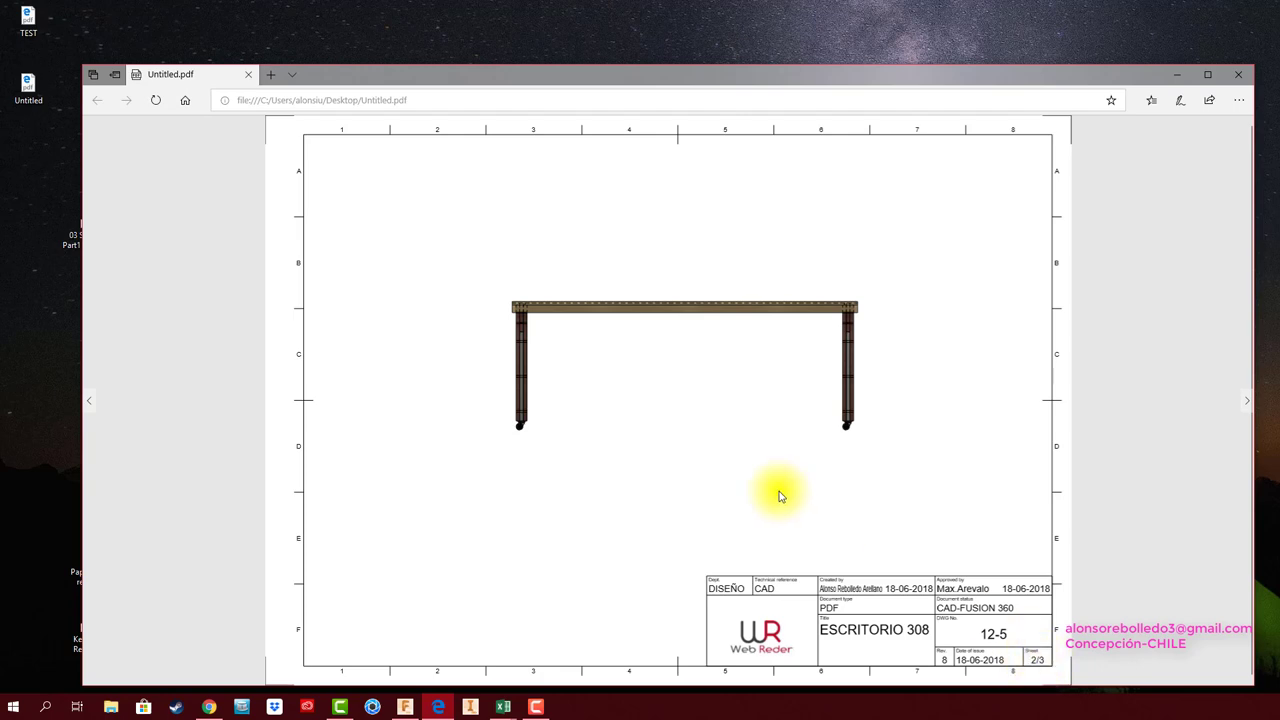
{"action": "scroll", "coordinate": [777, 491], "scroll_direction": "down", "scroll_amount": 2}
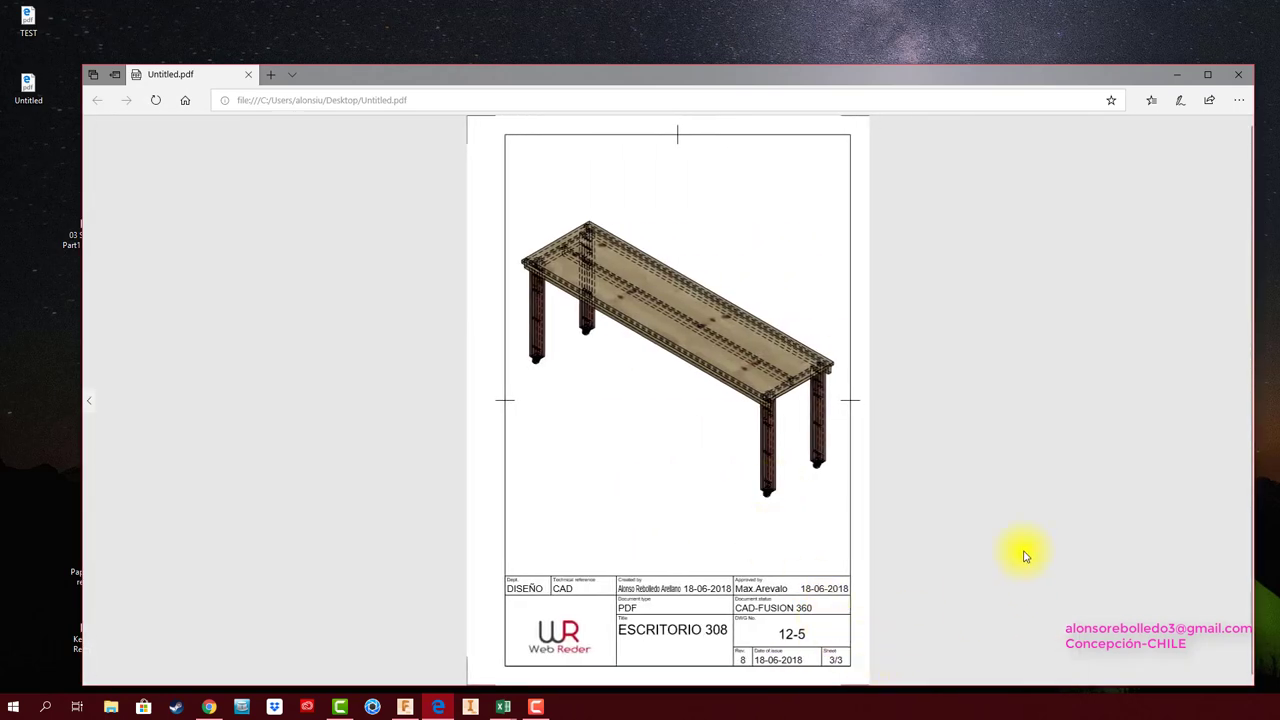
{"action": "scroll", "coordinate": [1023, 551], "scroll_direction": "up", "scroll_amount": 2}
{"action": "scroll", "coordinate": [1100, 400], "scroll_direction": "up", "scroll_amount": 2}
- Close Edge, confirm Untitled.pdf is 541 KB in its Properties, and return to Fusion 360
{"action": "left_click", "coordinate": [1238, 74]}
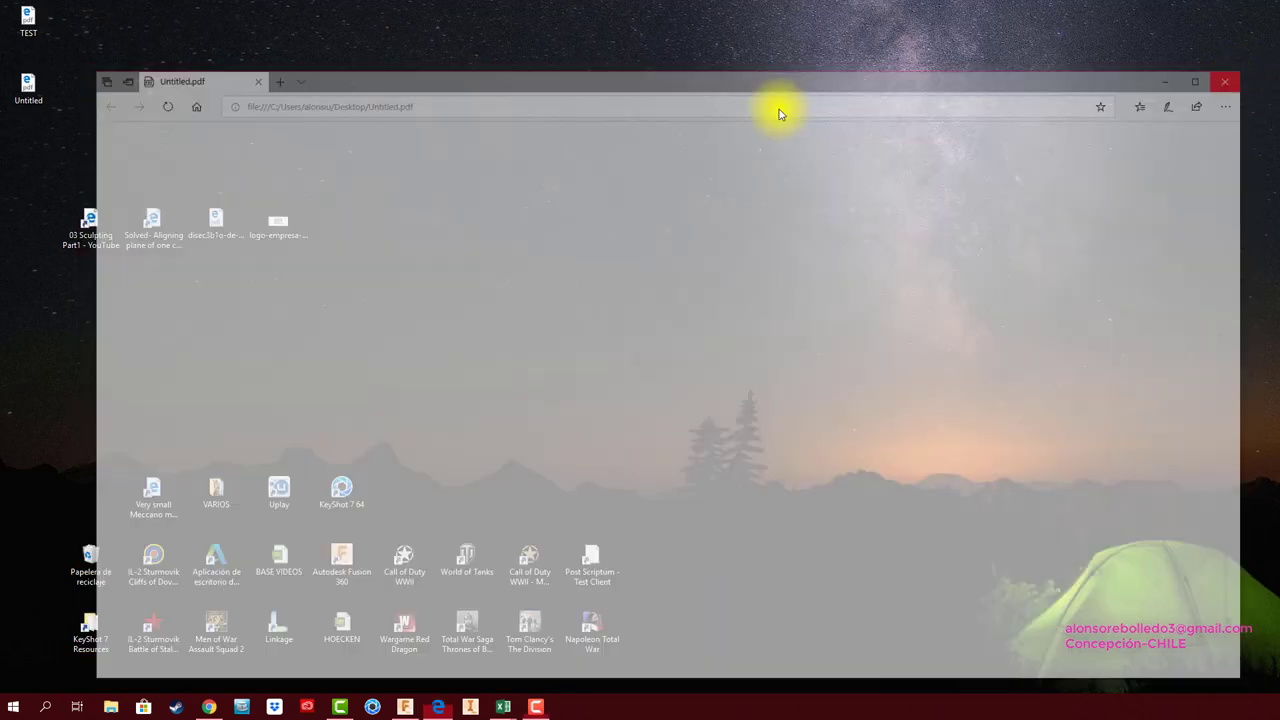
{"action": "right_click", "coordinate": [27, 86]}
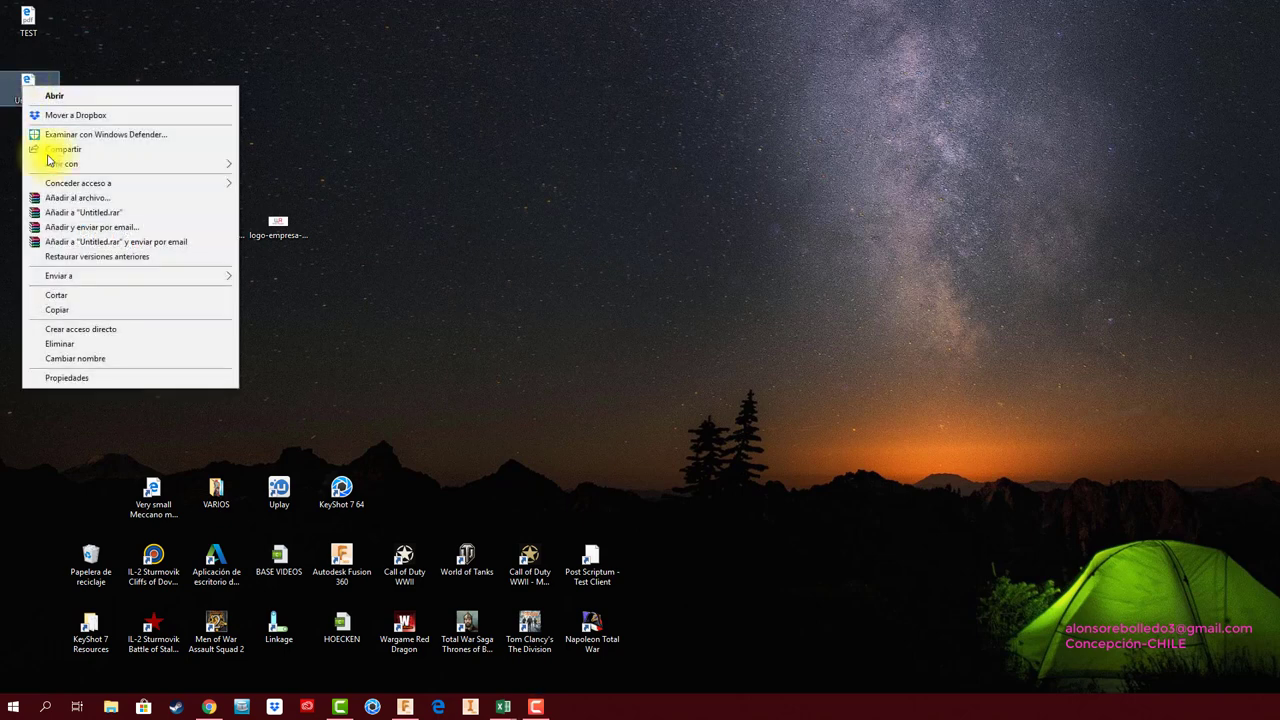
{"action": "left_click", "coordinate": [97, 380]}
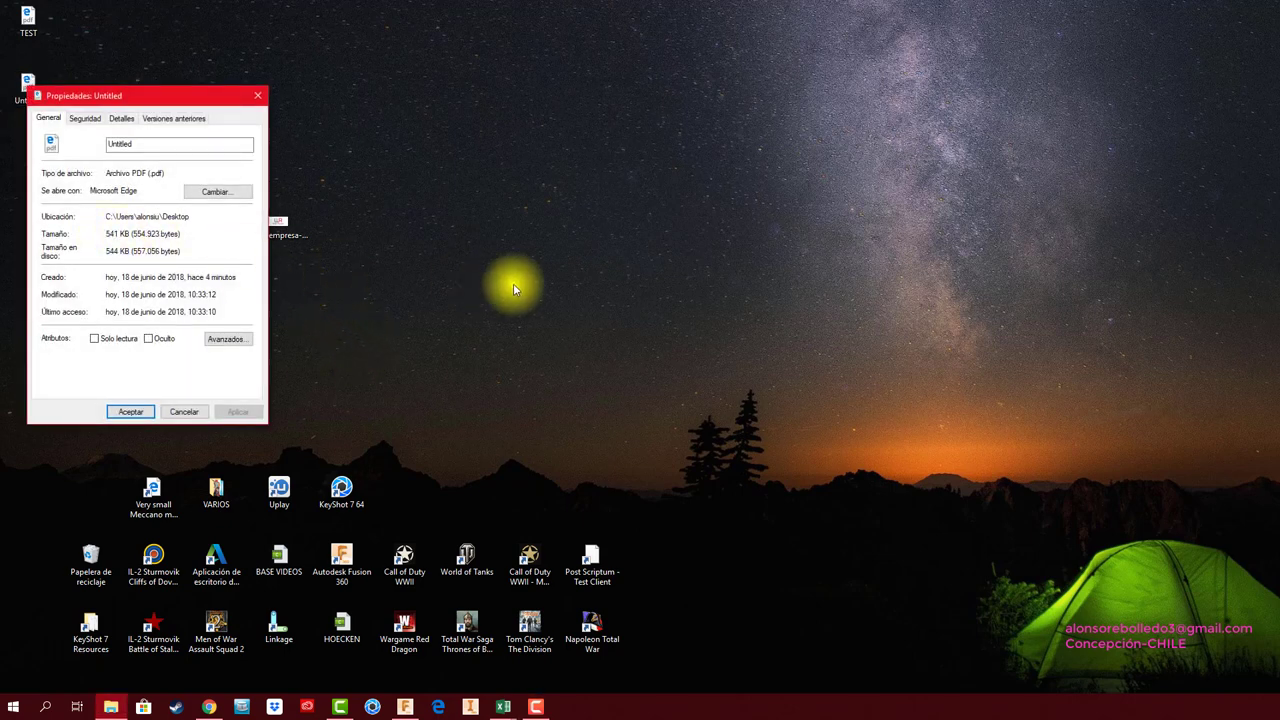
{"action": "left_click", "coordinate": [130, 411]}
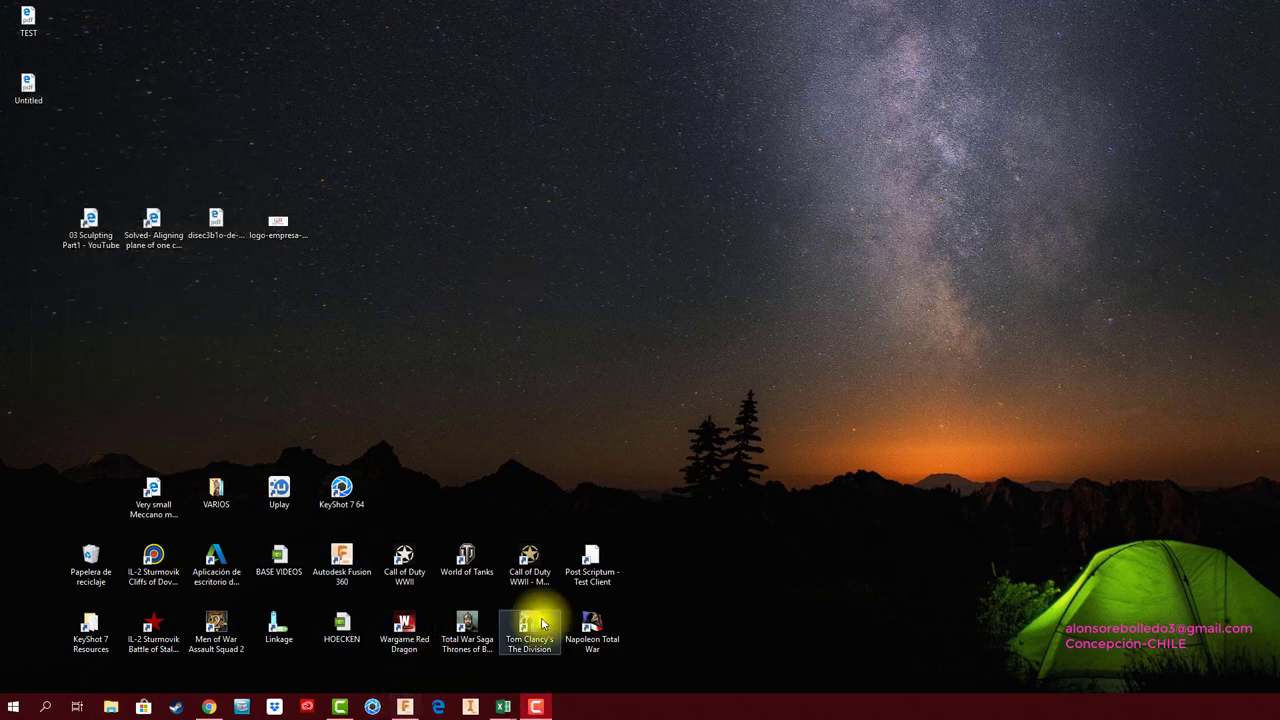
{"action": "left_click", "coordinate": [405, 709]}
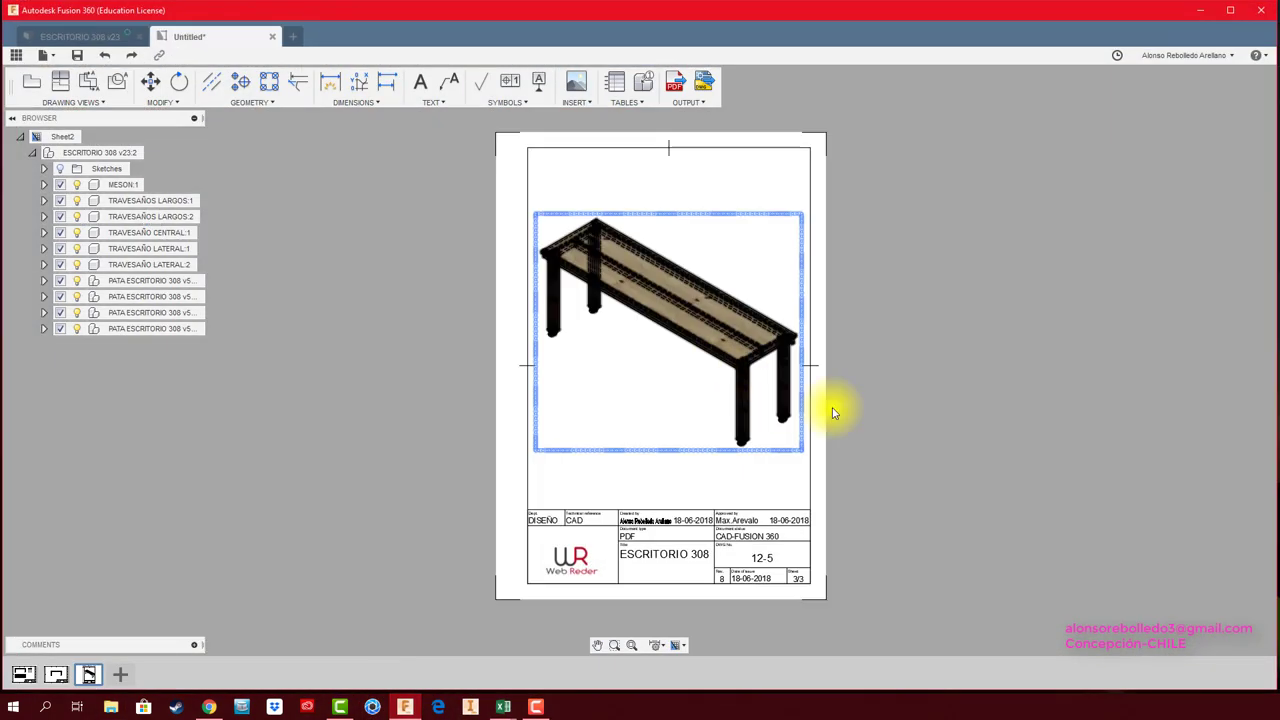